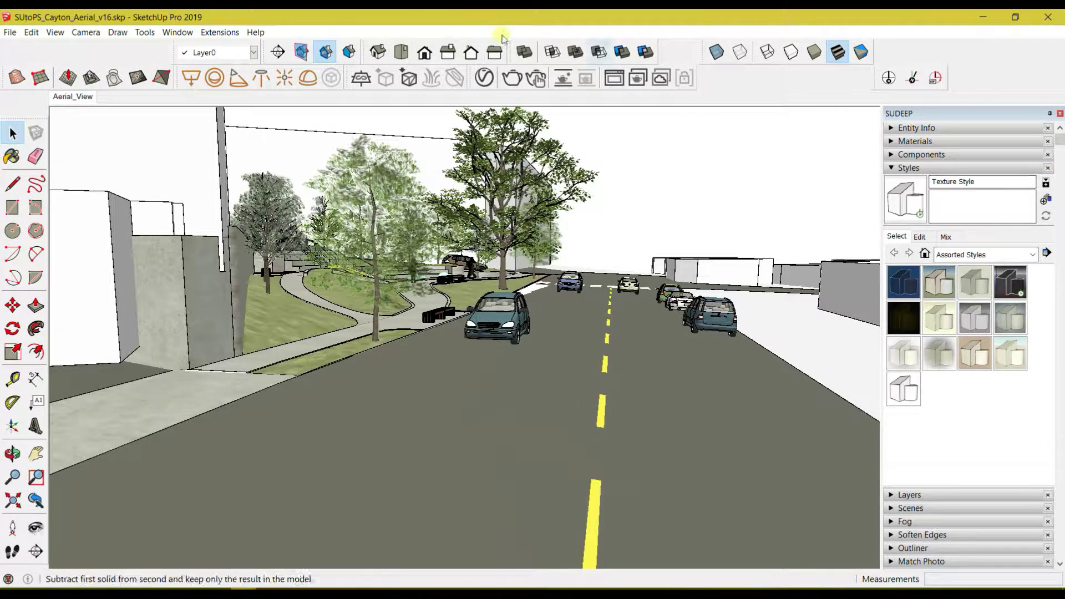
- Undock the Styles toolbar, move it over the model, and dock it back in the top row
{"action": "left_click", "coordinate": [55, 33]}
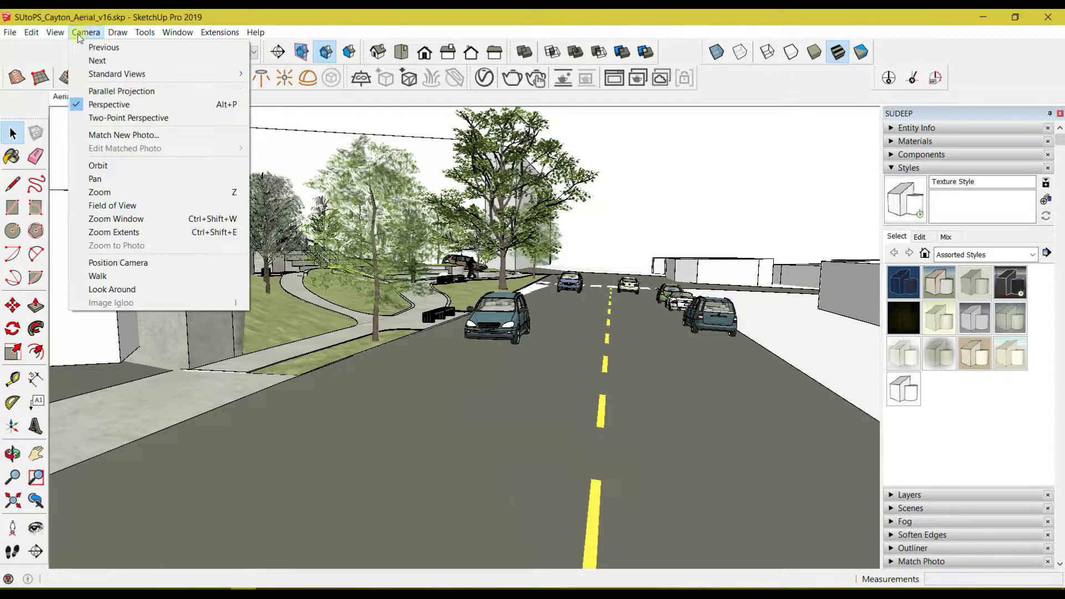
{"action": "right_click", "coordinate": [737, 84]}
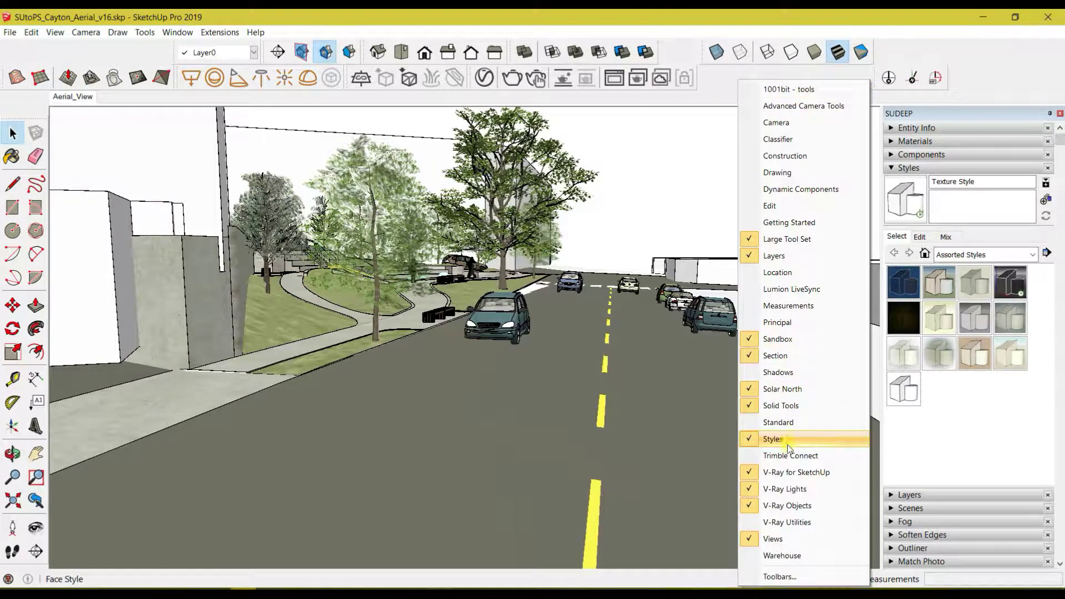
{"action": "left_click", "coordinate": [704, 57]}
{"action": "left_click_drag", "start_coordinate": [704, 53], "coordinate": [683, 143]}
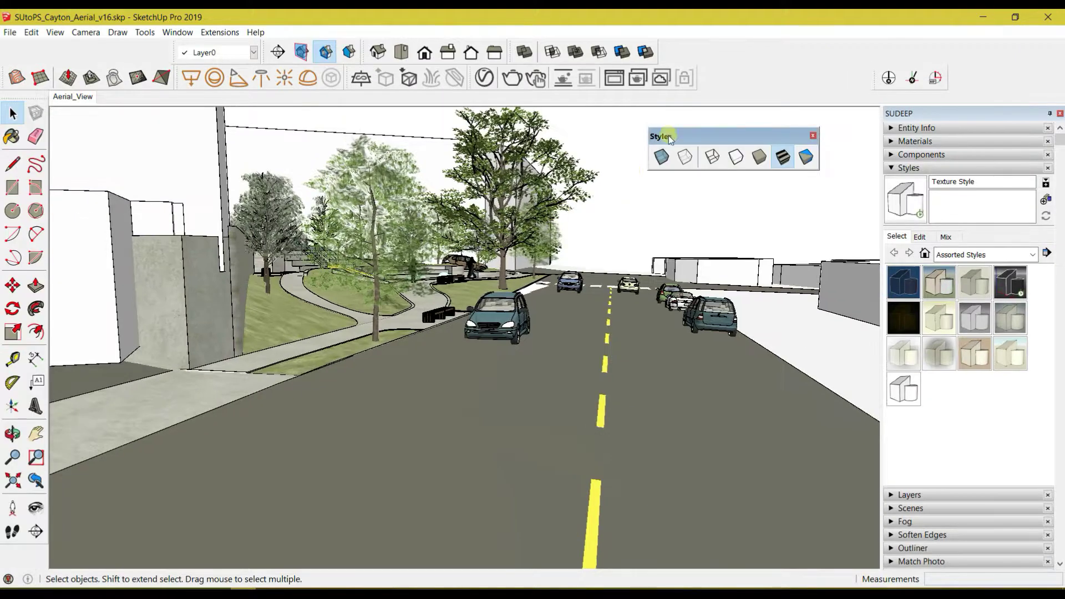
{"action": "double_click", "coordinate": [683, 143]}
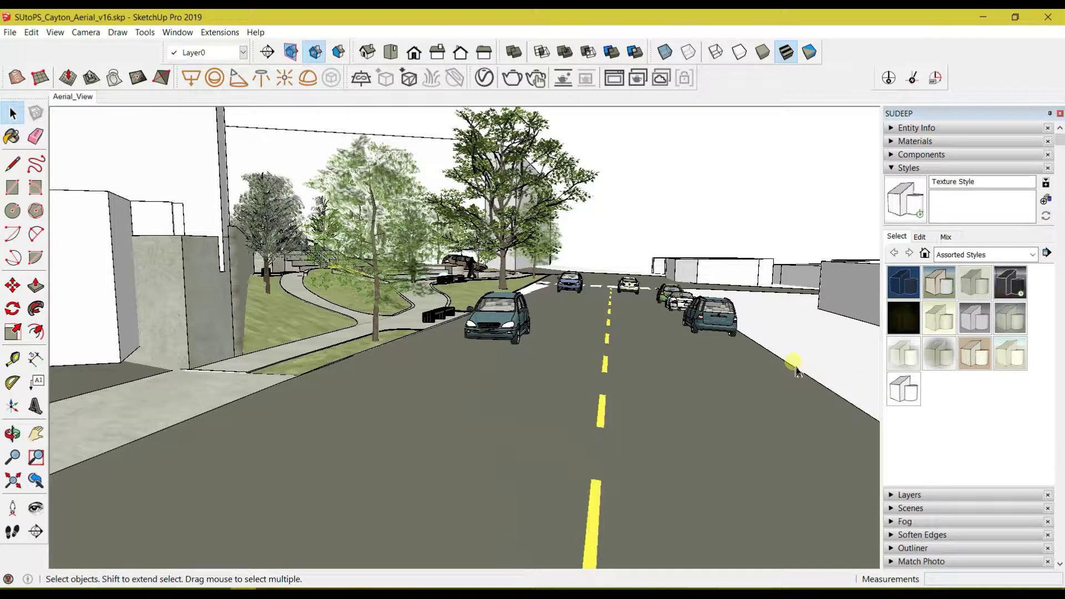
- Reopen the Styles panel from the Window menu and list its In Model styles
{"action": "left_click", "coordinate": [889, 170]}
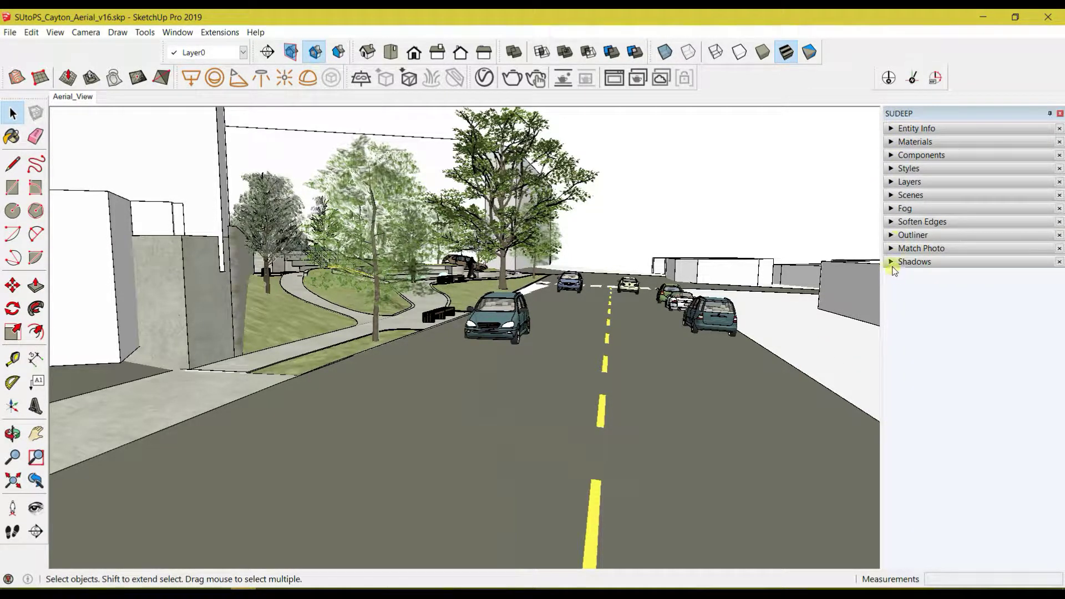
{"action": "left_click", "coordinate": [178, 33]}
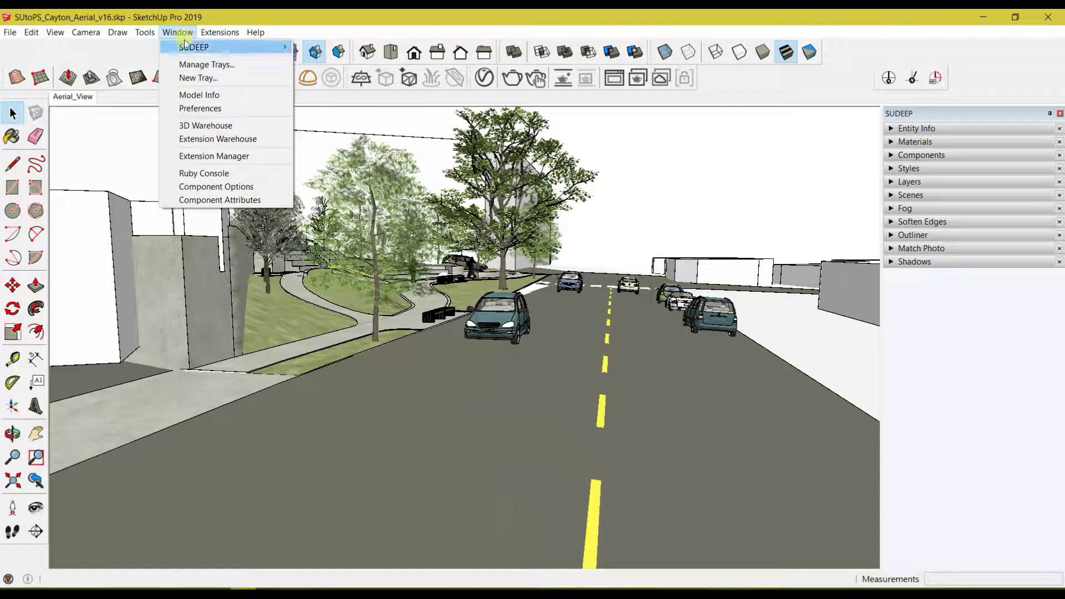
{"action": "mouse_move", "coordinate": [200, 48]}
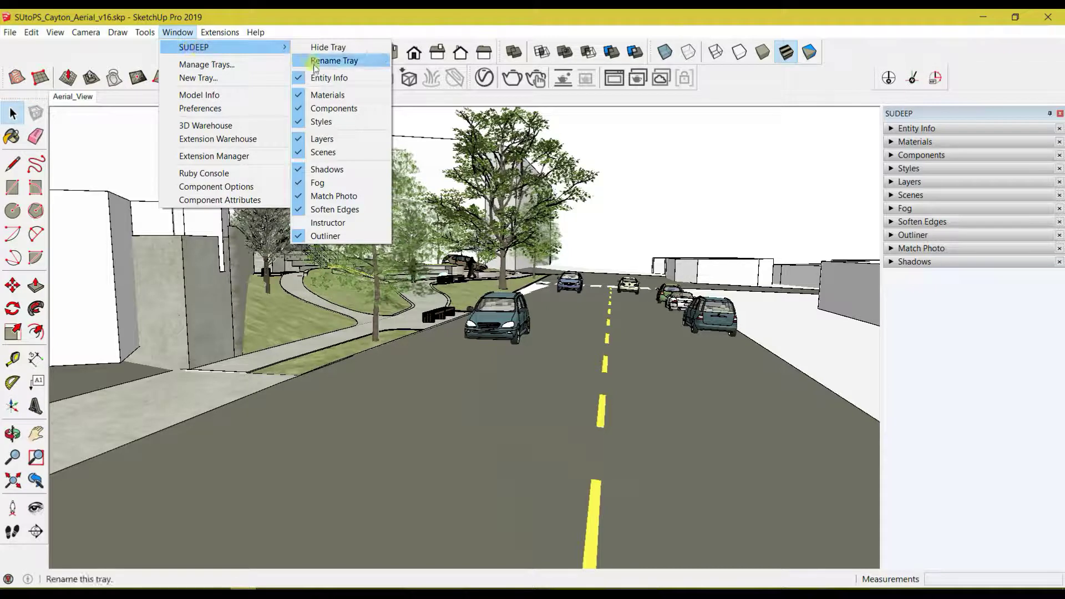
{"action": "left_click", "coordinate": [309, 126]}
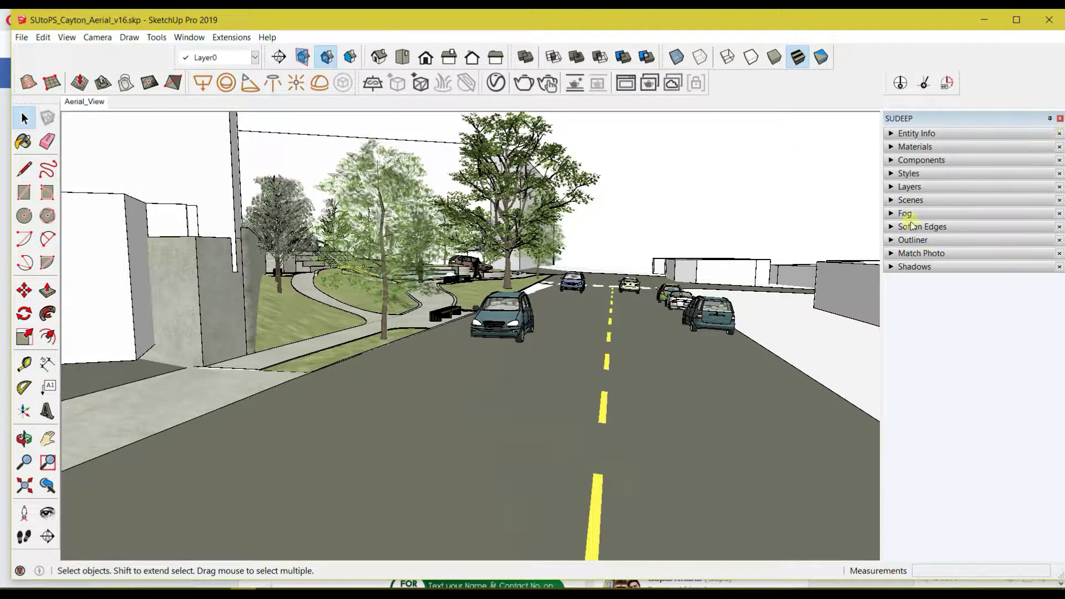
{"action": "left_click", "coordinate": [891, 174]}
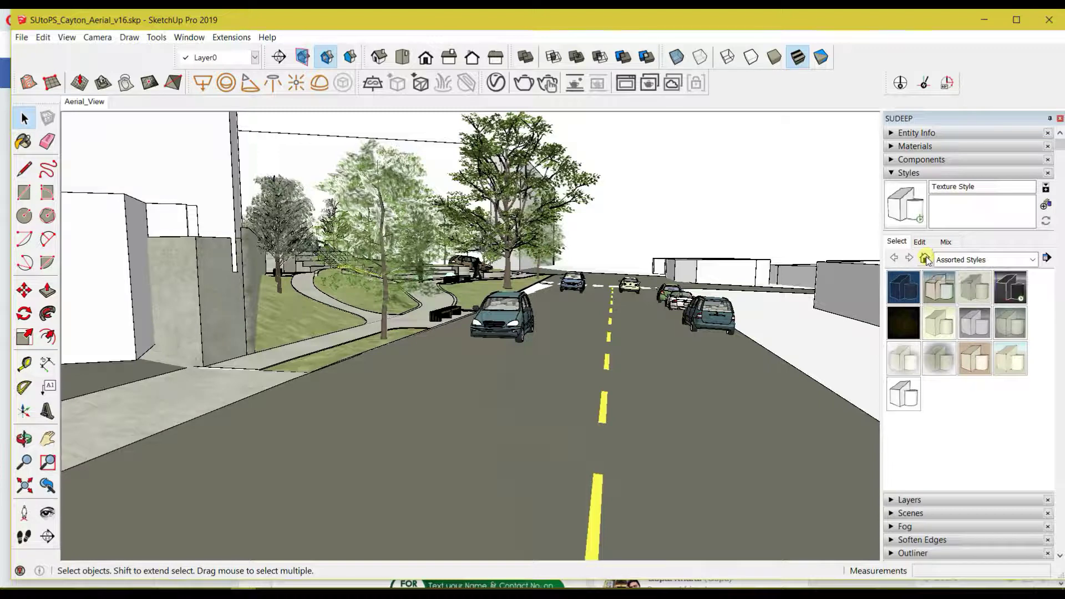
{"action": "left_click", "coordinate": [925, 258]}
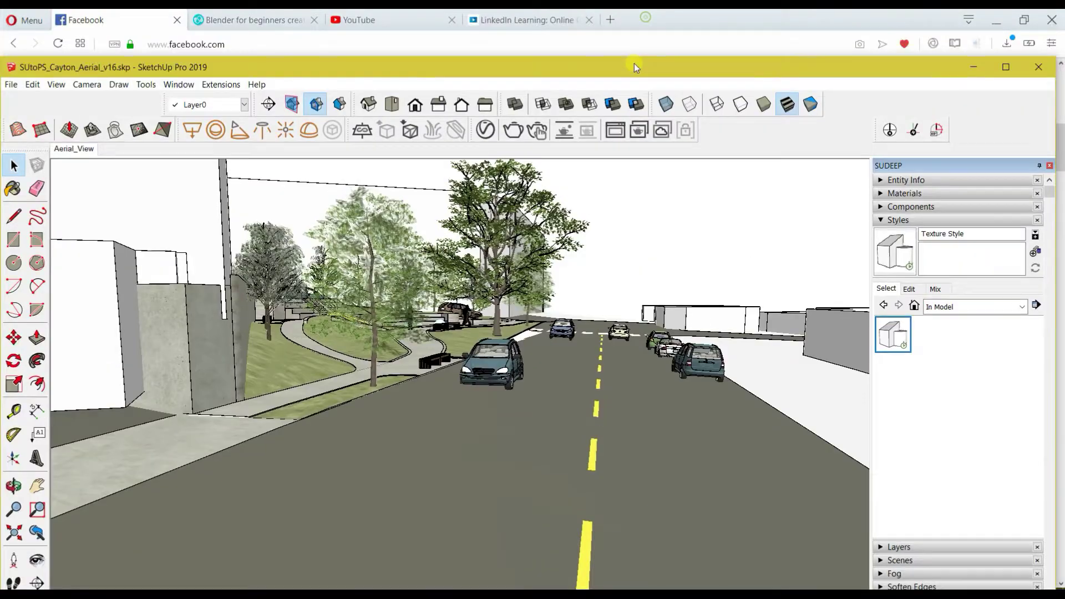
{"action": "left_click_drag", "start_coordinate": [647, 21], "coordinate": [647, 1]}
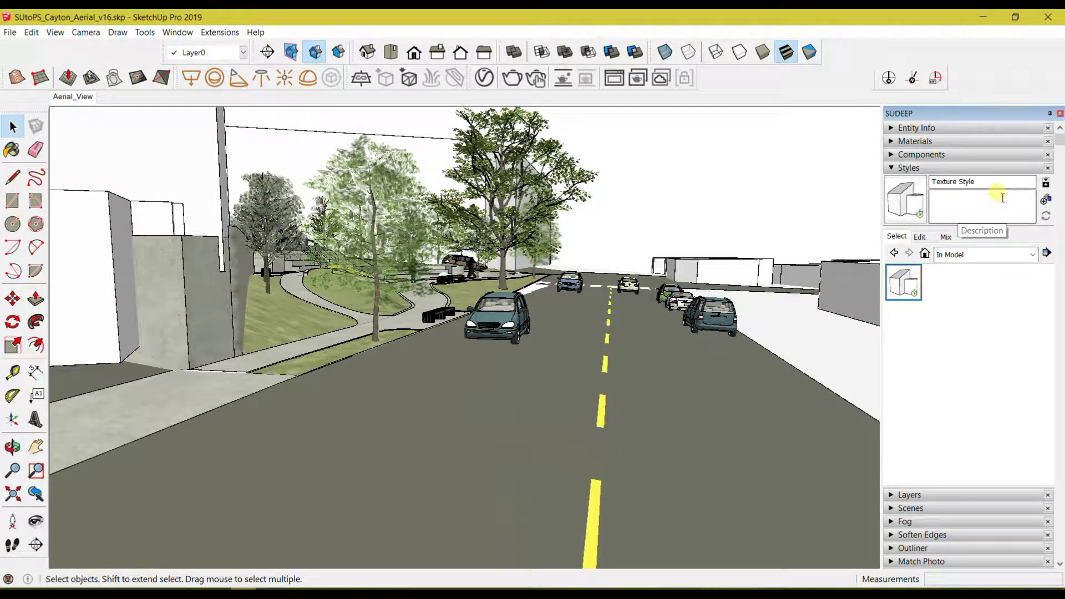
- Rename the Texture Style to 'MY style', update the style, and go to the Aerial_View scene
{"action": "left_click", "coordinate": [1000, 182]}
{"action": "type", "text": "MY style"}
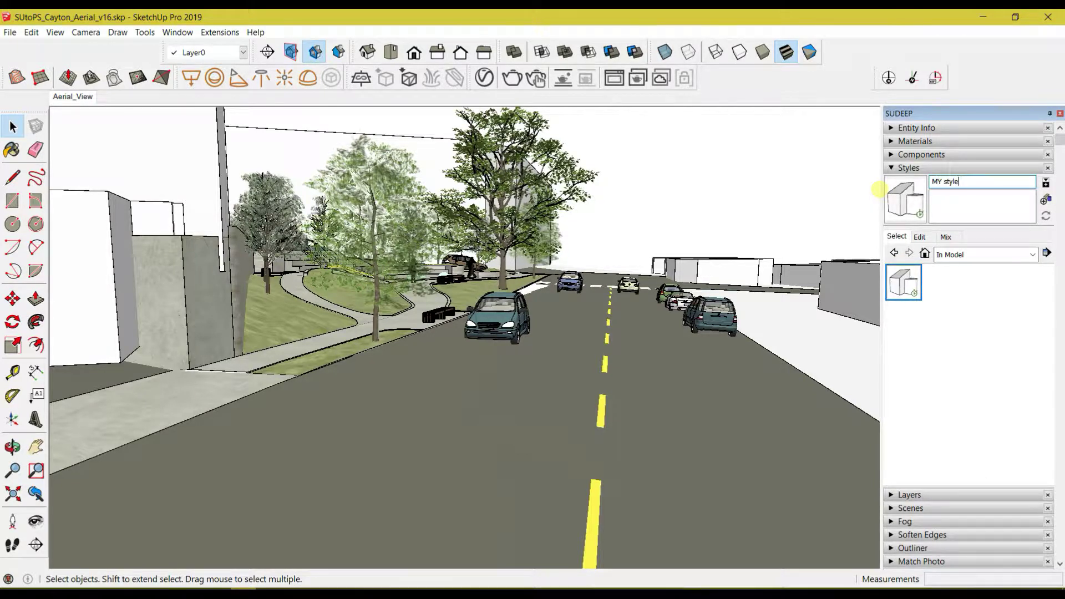
{"action": "left_click", "coordinate": [958, 219]}
{"action": "mouse_move", "coordinate": [905, 199]}
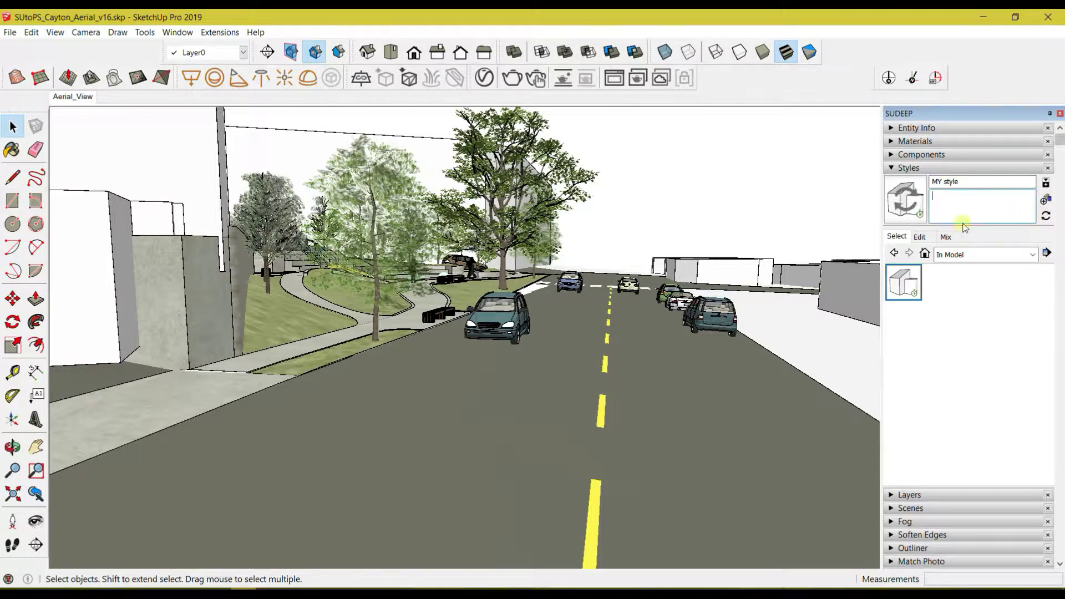
{"action": "left_click", "coordinate": [900, 214]}
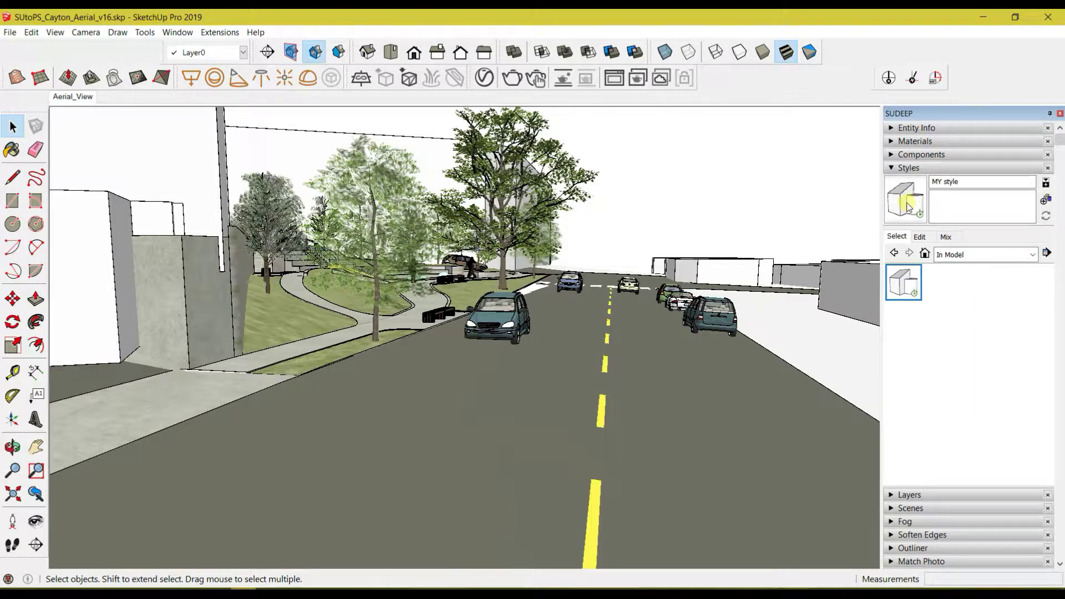
{"action": "key", "text": "Page_Down"}
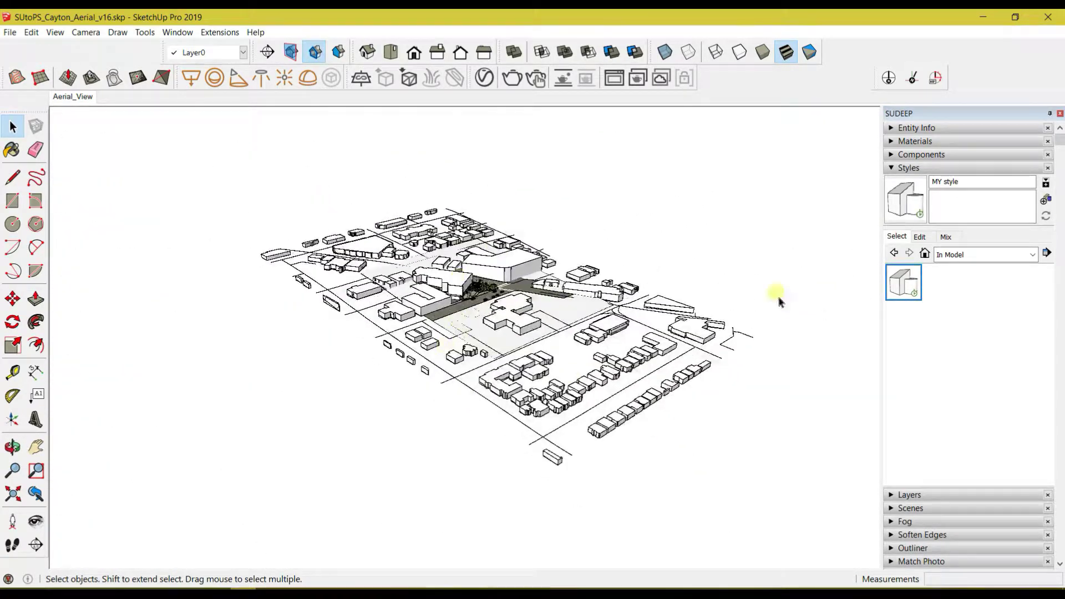
- Orbit down to street level and open MY style's Edit settings in a widened tray
{"action": "mouse_move", "coordinate": [779, 302]}
{"action": "middle_mouse_down"}
{"action": "mouse_move", "coordinate": [506, 292]}
{"action": "mouse_move", "coordinate": [440, 309]}
{"action": "middle_mouse_up"}
{"action": "scroll", "coordinate": [506, 297], "scroll_direction": "up", "scroll_amount": 3}
{"action": "scroll", "coordinate": [467, 320], "scroll_direction": "up", "scroll_amount": 2}
{"action": "scroll", "coordinate": [467, 321], "scroll_direction": "up", "scroll_amount": 3}
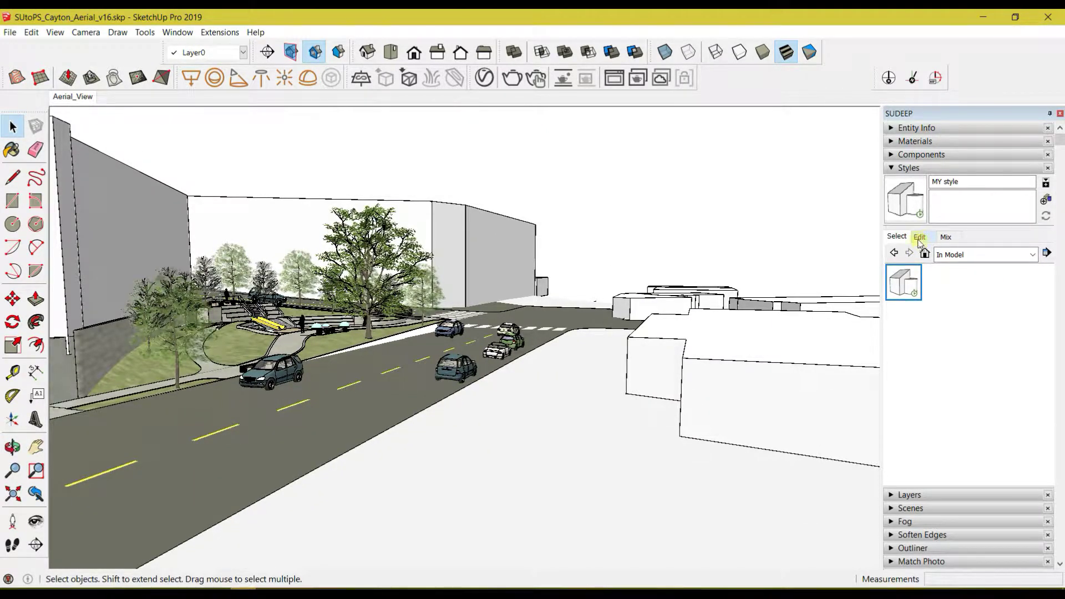
{"action": "left_click", "coordinate": [919, 236]}
{"action": "left_click_drag", "start_coordinate": [881, 244], "coordinate": [799, 247]}
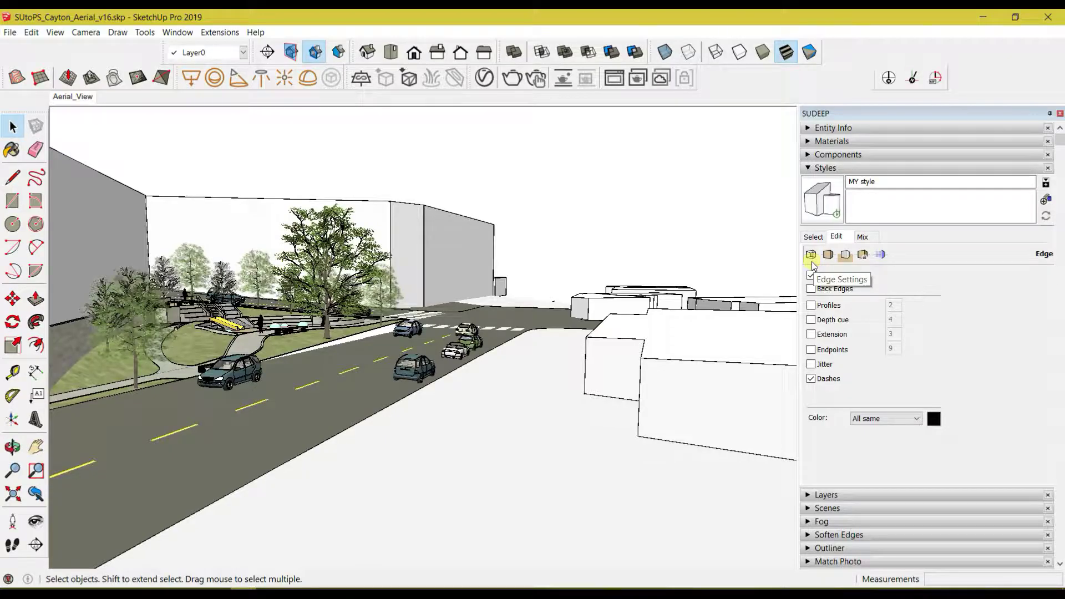
{"action": "left_click", "coordinate": [812, 262]}
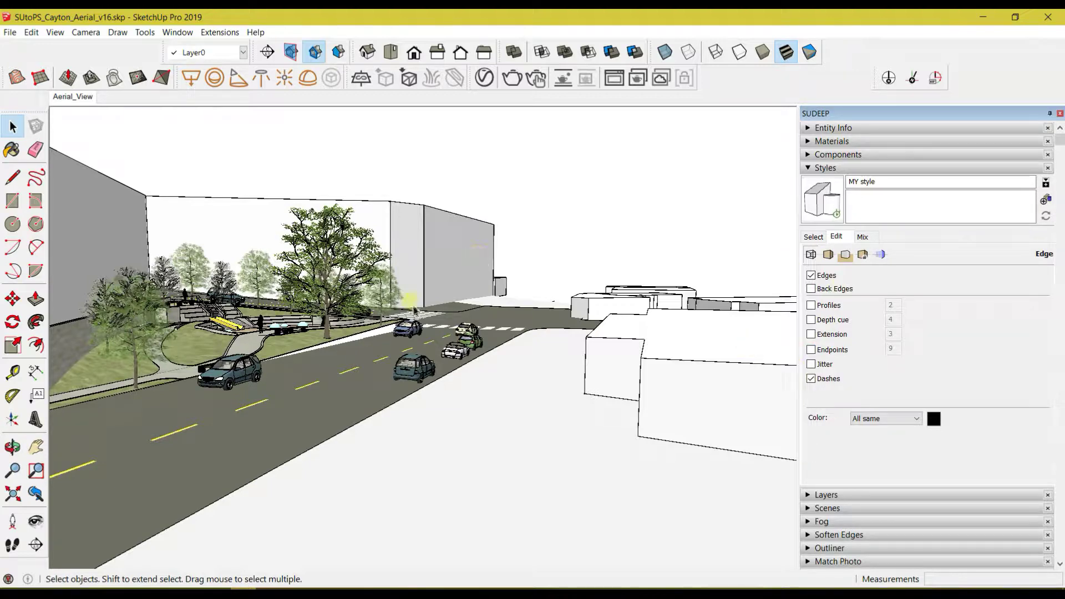
{"action": "left_click", "coordinate": [811, 289]}
{"action": "middle_click_drag", "start_coordinate": [751, 294], "coordinate": [777, 301]}
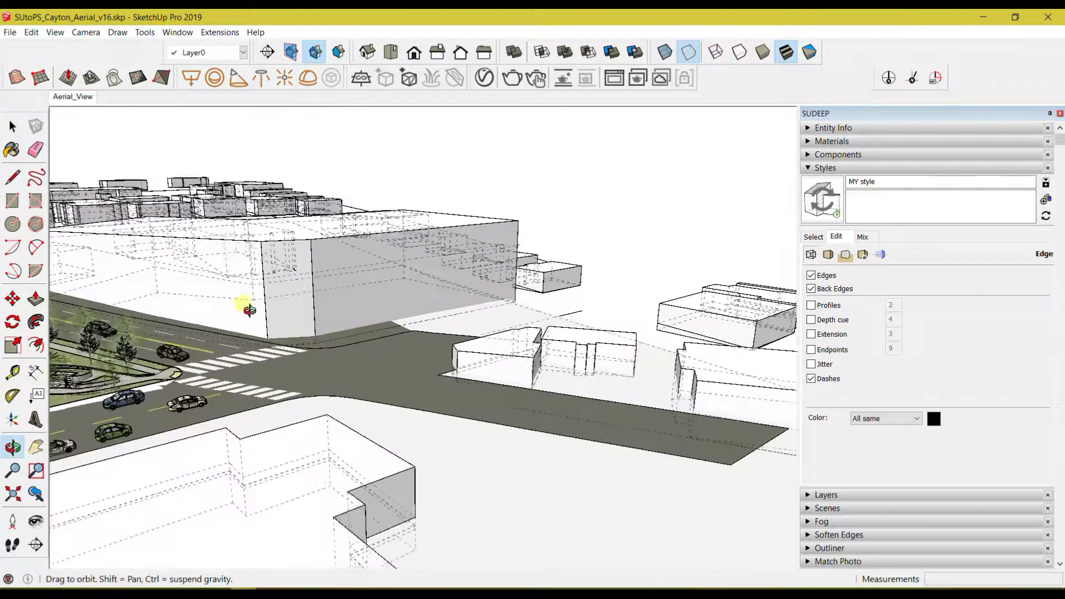
{"action": "left_click", "coordinate": [811, 289]}
{"action": "key", "text": "k"}
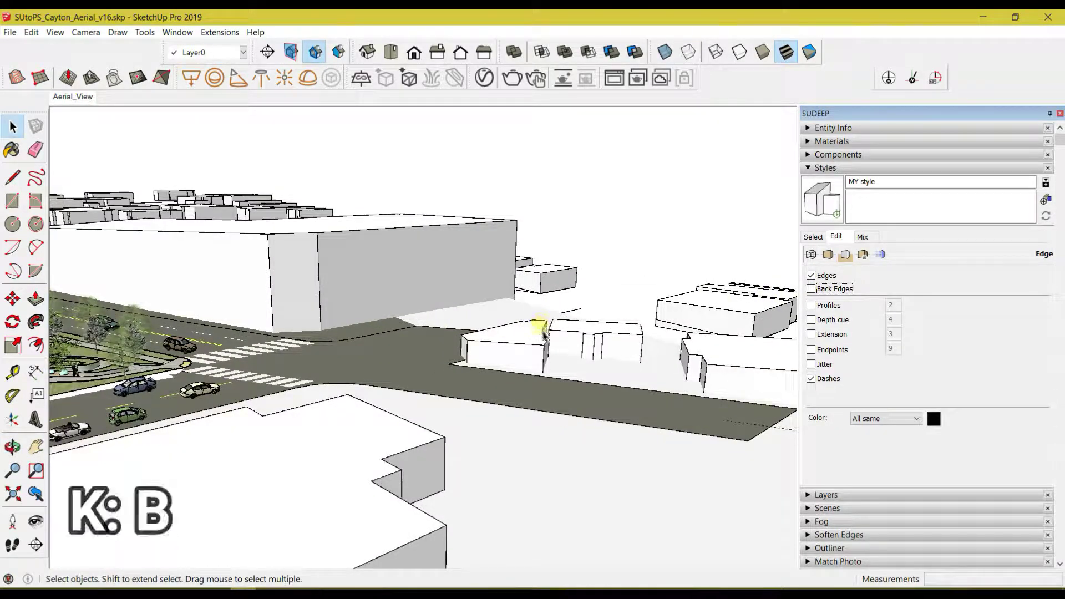
{"action": "mouse_move", "coordinate": [476, 179]}
{"action": "middle_mouse_down"}
{"action": "mouse_move", "coordinate": [543, 410]}
{"action": "mouse_move", "coordinate": [580, 343]}
{"action": "middle_mouse_up"}
{"action": "key", "text": "k"}
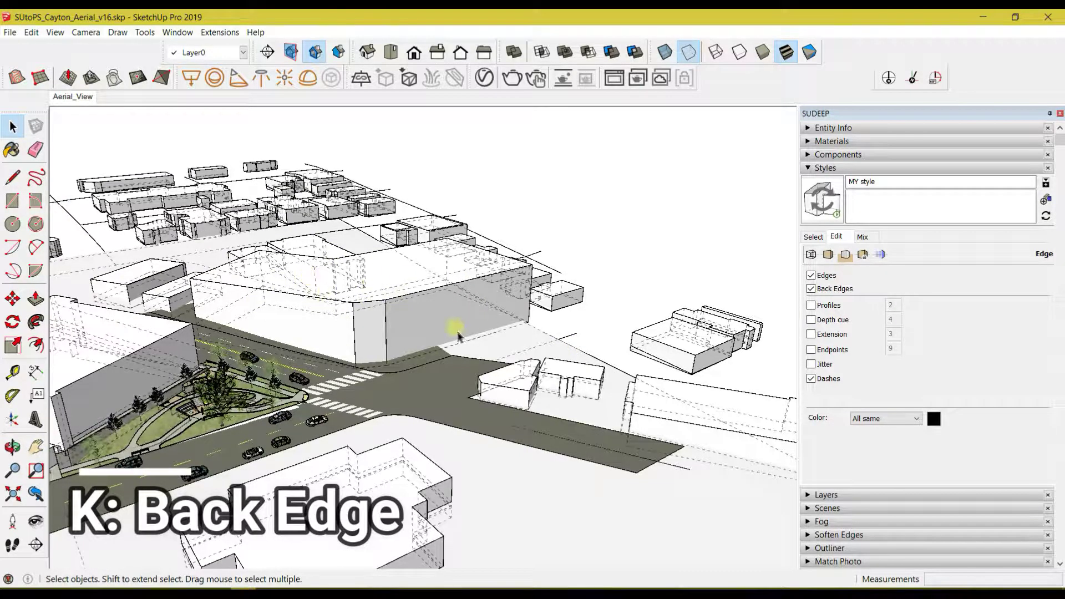
{"action": "left_click", "coordinate": [813, 291]}
{"action": "left_click", "coordinate": [812, 289]}
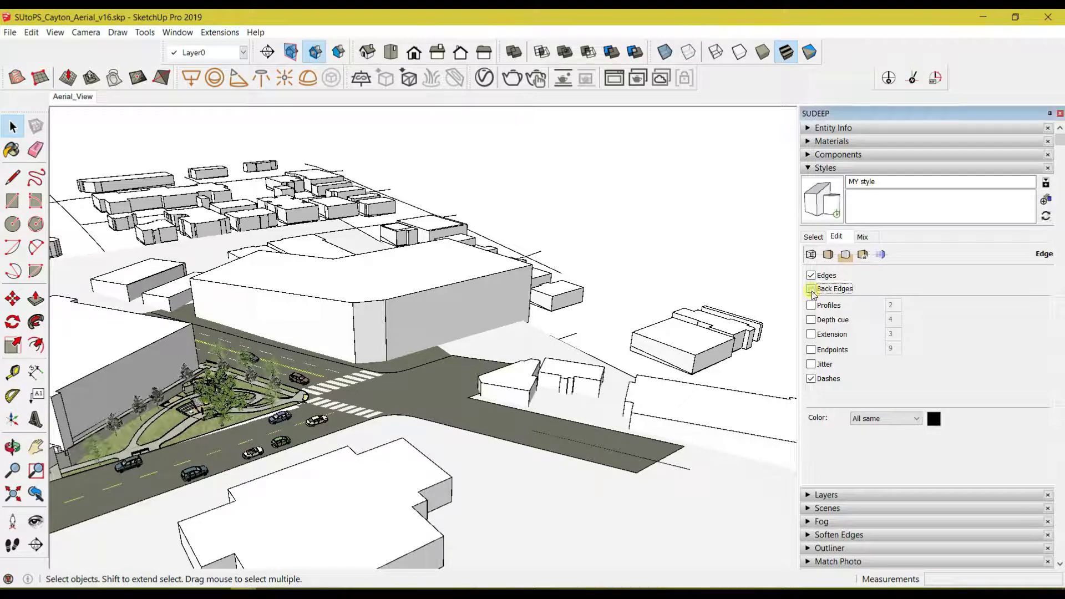
{"action": "scroll", "coordinate": [216, 306], "scroll_direction": "up", "scroll_amount": 3}
{"action": "middle_click_drag", "start_coordinate": [143, 310], "coordinate": [161, 230]}
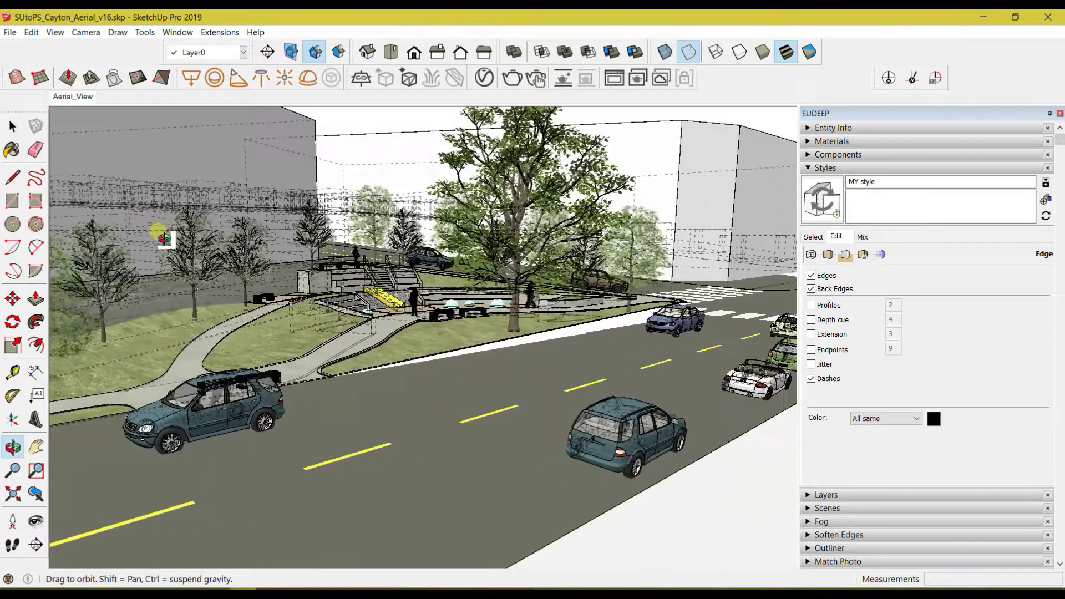
{"action": "left_click", "coordinate": [811, 289]}
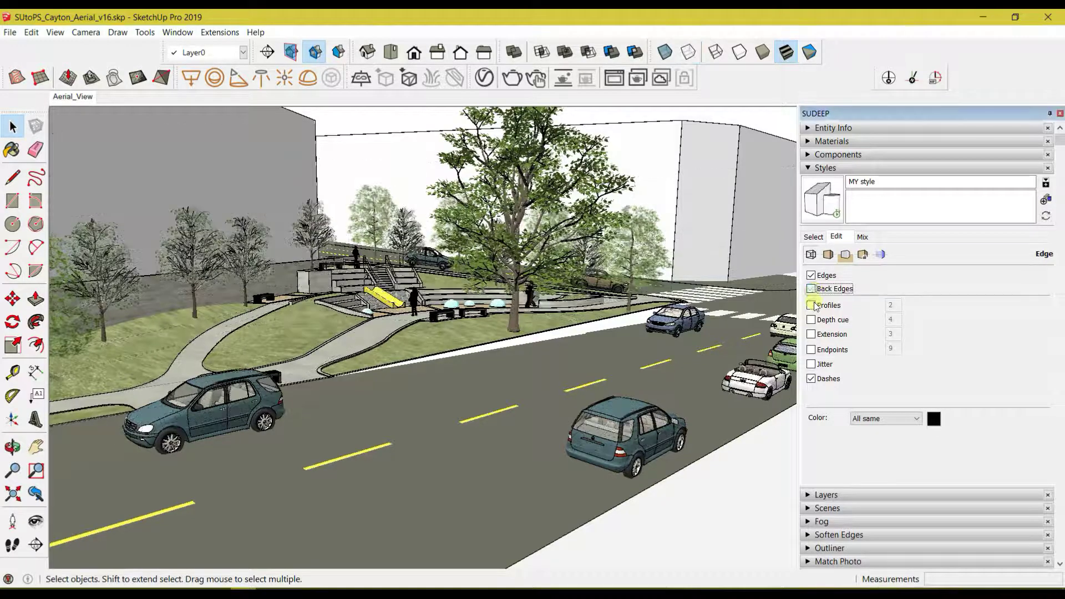
- Try thick profile edges with a line thickness of 8, orbiting to inspect them
{"action": "left_click", "coordinate": [812, 305]}
{"action": "mouse_move", "coordinate": [580, 242]}
{"action": "middle_mouse_down"}
{"action": "mouse_move", "coordinate": [541, 244]}
{"action": "mouse_move", "coordinate": [689, 154]}
{"action": "mouse_move", "coordinate": [631, 240]}
{"action": "mouse_move", "coordinate": [680, 250]}
{"action": "mouse_move", "coordinate": [656, 216]}
{"action": "mouse_move", "coordinate": [666, 222]}
{"action": "middle_mouse_up"}
{"action": "double_click", "coordinate": [889, 305]}
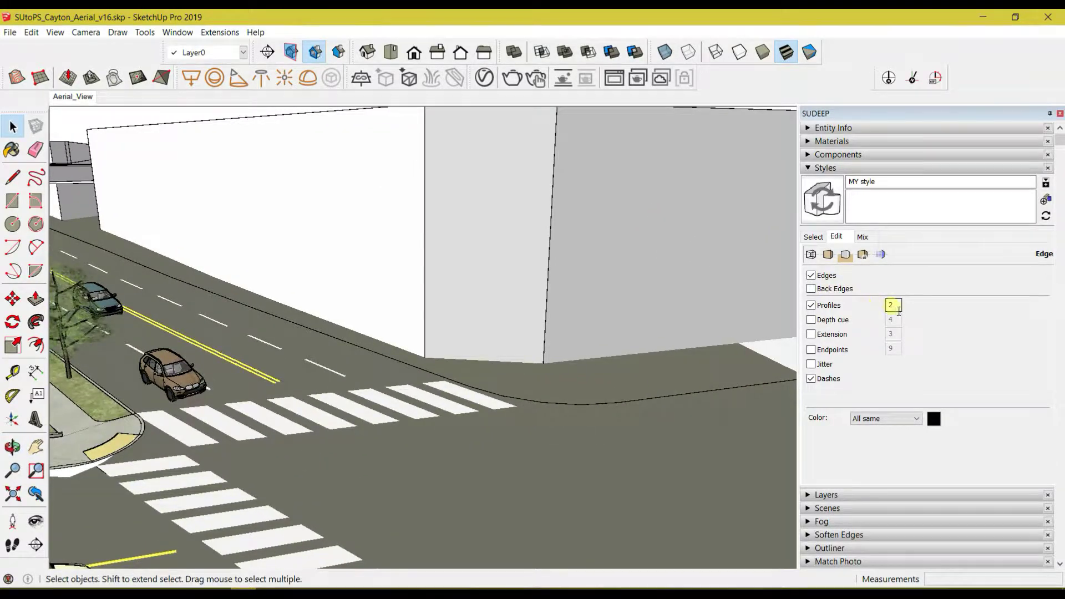
{"action": "type", "text": "8"}
{"action": "mouse_move", "coordinate": [285, 344]}
{"action": "middle_mouse_down"}
{"action": "mouse_move", "coordinate": [285, 373]}
{"action": "mouse_move", "coordinate": [178, 380]}
{"action": "mouse_move", "coordinate": [239, 375]}
{"action": "mouse_move", "coordinate": [724, 225]}
{"action": "mouse_move", "coordinate": [611, 248]}
{"action": "middle_mouse_up"}
{"action": "scroll", "coordinate": [694, 247], "scroll_direction": "down", "scroll_amount": 5}
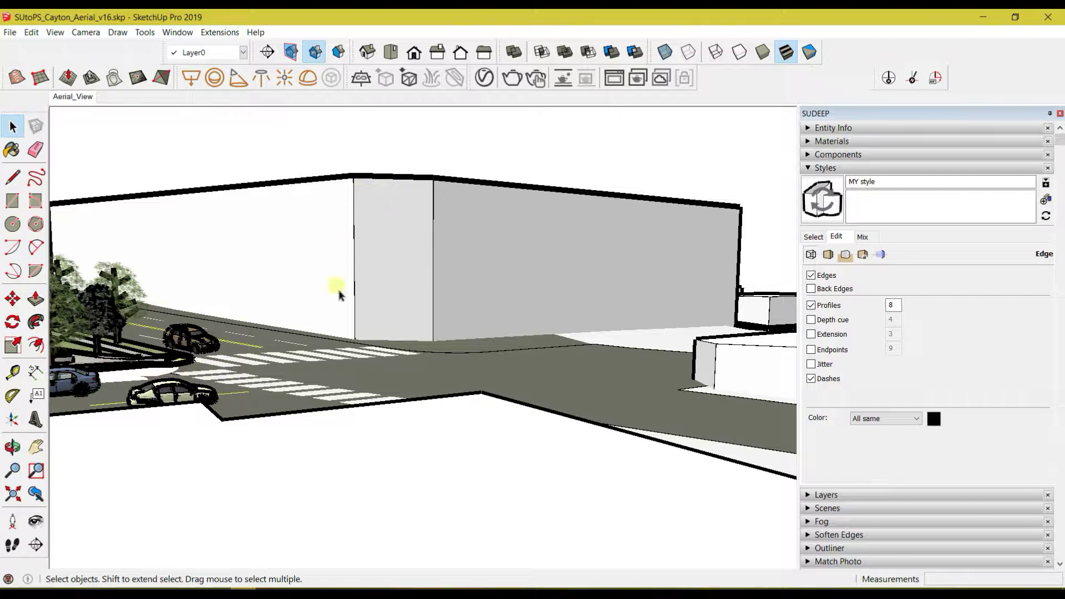
- Turn off profiles, test Depth Cue on and off, then enable edge Extension and inspect
{"action": "left_click", "coordinate": [811, 305]}
{"action": "left_click", "coordinate": [811, 320]}
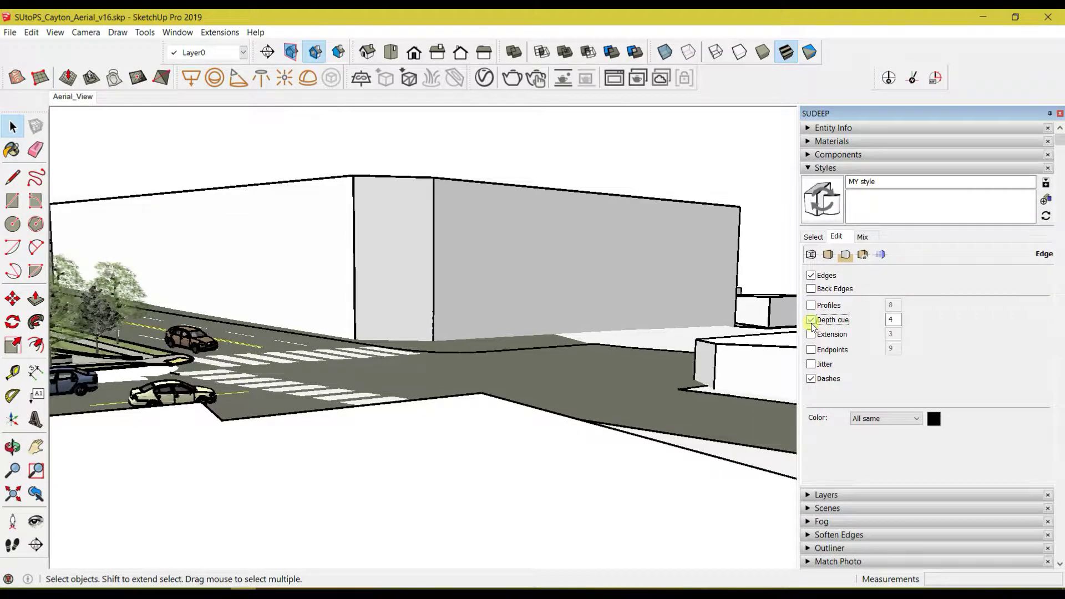
{"action": "mouse_move", "coordinate": [287, 370]}
{"action": "middle_mouse_down"}
{"action": "mouse_move", "coordinate": [532, 318]}
{"action": "mouse_move", "coordinate": [592, 352]}
{"action": "middle_mouse_up"}
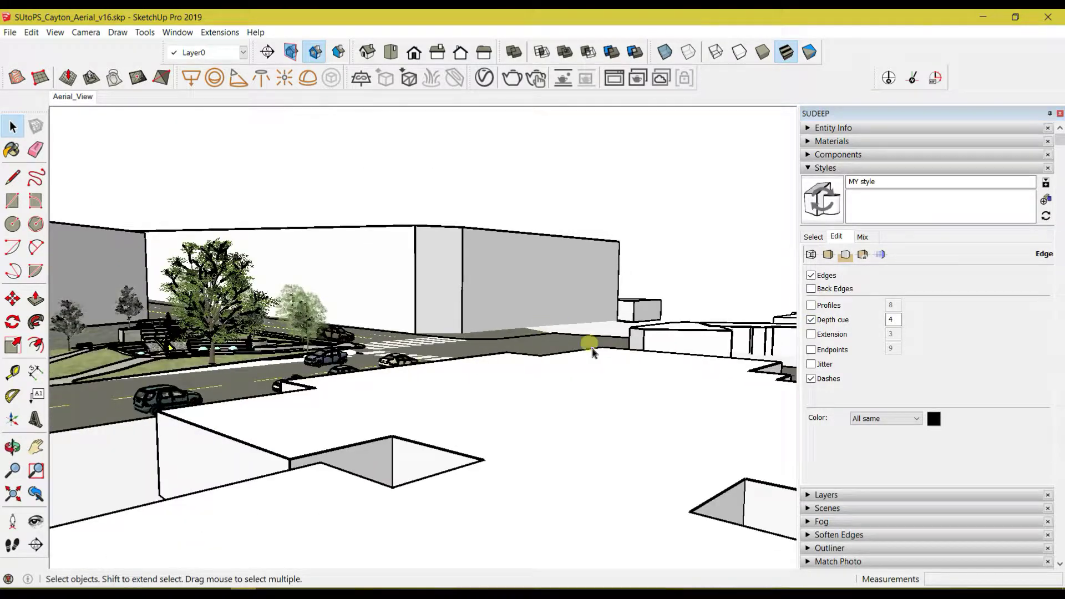
{"action": "left_click", "coordinate": [811, 320]}
{"action": "left_click", "coordinate": [811, 335]}
{"action": "scroll", "coordinate": [469, 232], "scroll_direction": "up", "scroll_amount": 5}
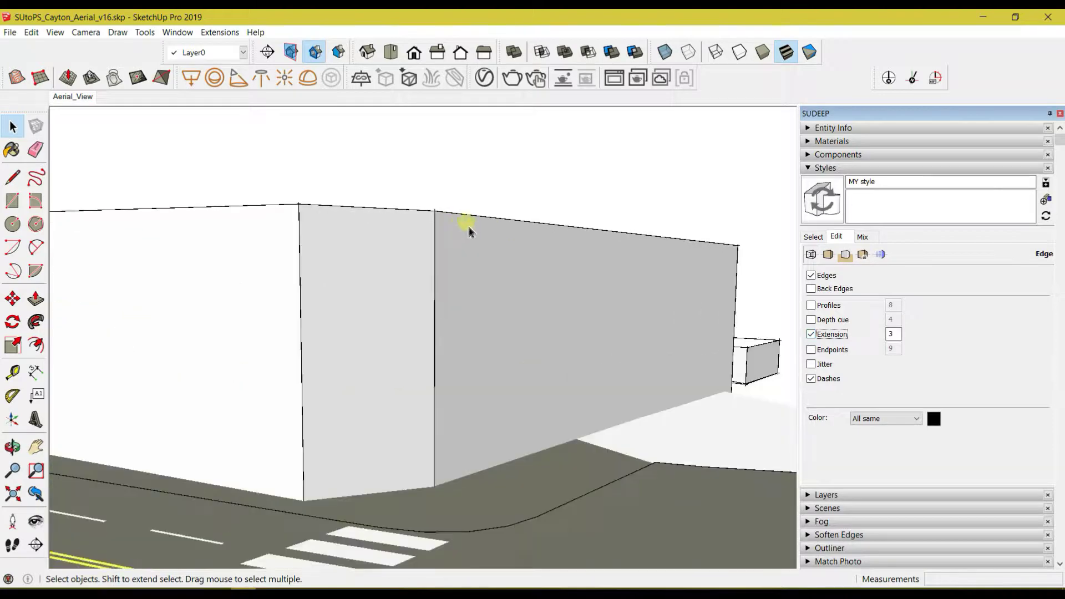
{"action": "double_click", "coordinate": [900, 338]}
{"action": "type", "text": "9"}
{"action": "mouse_move", "coordinate": [440, 225]}
{"action": "middle_mouse_down"}
{"action": "mouse_move", "coordinate": [536, 298]}
{"action": "mouse_move", "coordinate": [684, 297]}
{"action": "mouse_move", "coordinate": [86, 423]}
{"action": "mouse_move", "coordinate": [418, 408]}
{"action": "mouse_move", "coordinate": [138, 361]}
{"action": "middle_mouse_up"}
{"action": "scroll", "coordinate": [268, 335], "scroll_direction": "down", "scroll_amount": 3}
{"action": "mouse_move", "coordinate": [621, 410]}
{"action": "middle_mouse_down"}
{"action": "mouse_move", "coordinate": [404, 274]}
{"action": "mouse_move", "coordinate": [753, 369]}
{"action": "mouse_move", "coordinate": [520, 365]}
{"action": "mouse_move", "coordinate": [560, 377]}
{"action": "middle_mouse_up"}
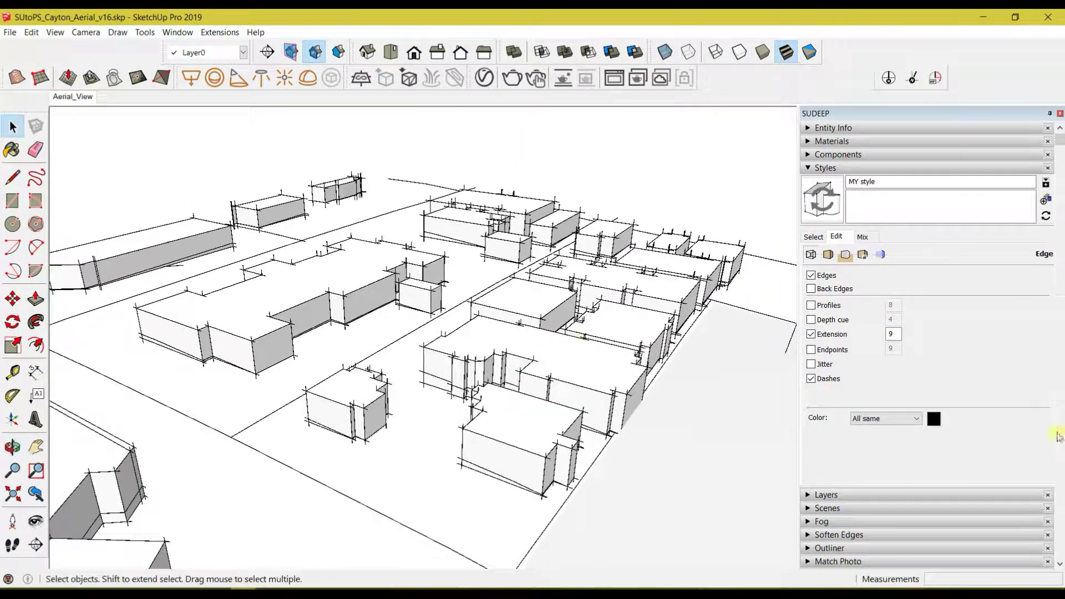
- Turn off Extension, toggle Endpoints on and off, and enable Jitter for sketchy edges
{"action": "left_click", "coordinate": [811, 334]}
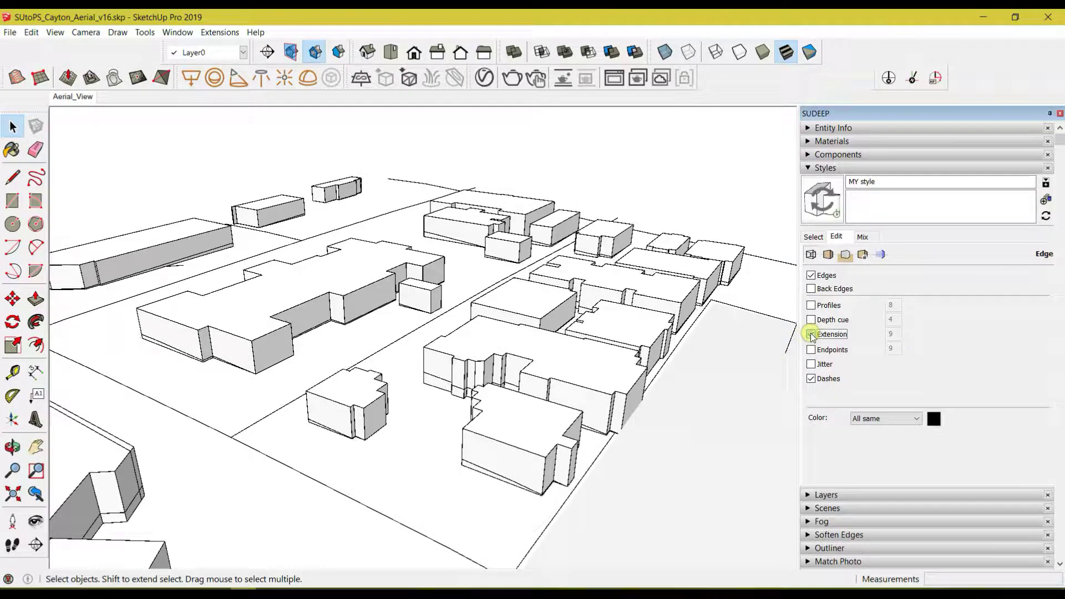
{"action": "left_click", "coordinate": [811, 349]}
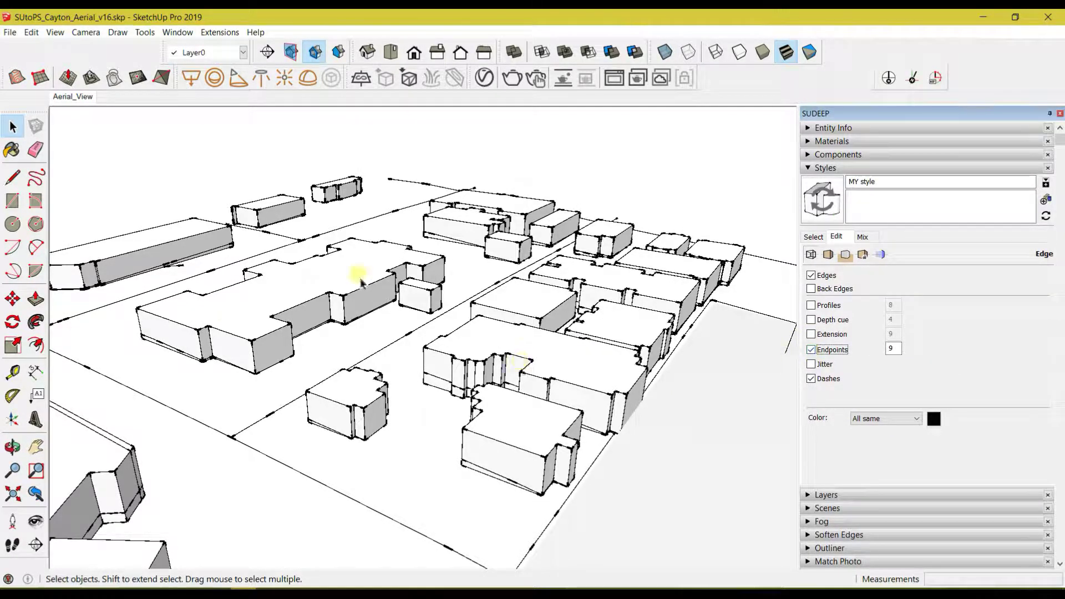
{"action": "left_click", "coordinate": [811, 349]}
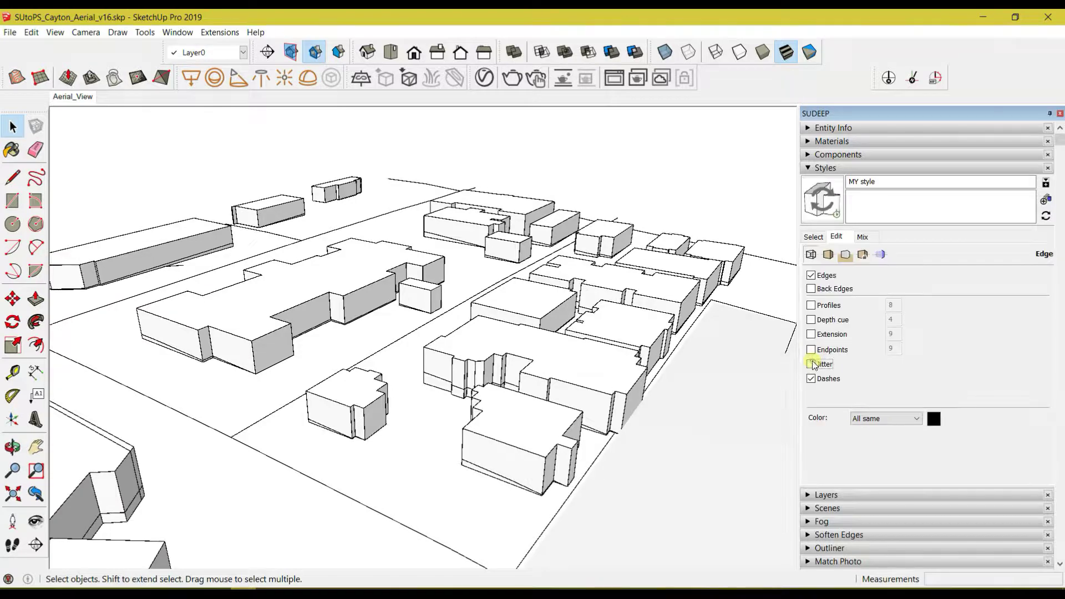
{"action": "middle_click_drag", "start_coordinate": [327, 408], "coordinate": [778, 414]}
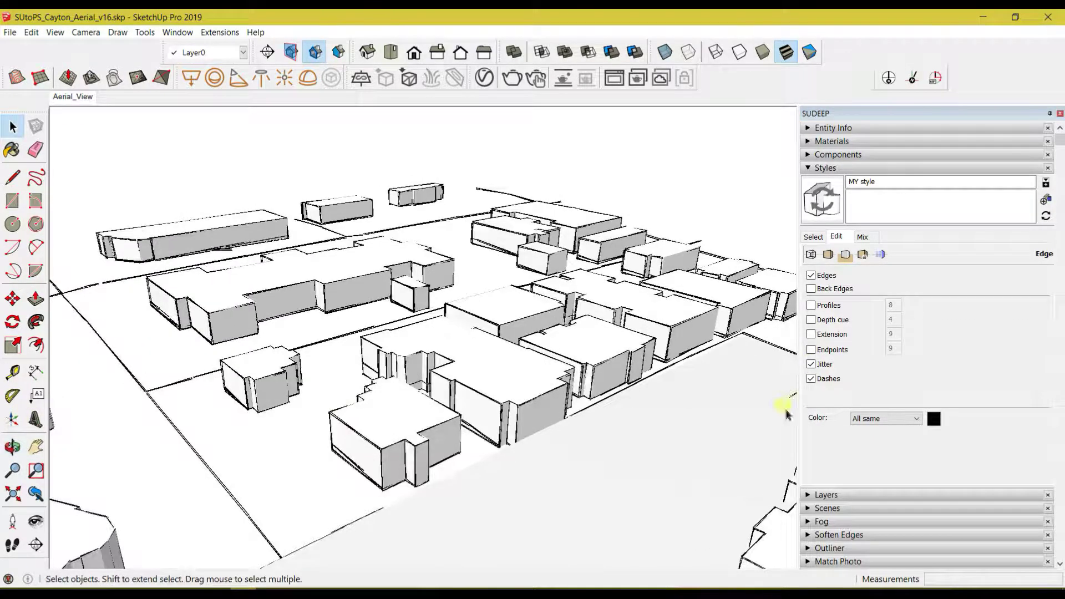
{"action": "scroll", "coordinate": [614, 322], "scroll_direction": "up", "scroll_amount": 3}
{"action": "scroll", "coordinate": [599, 311], "scroll_direction": "up", "scroll_amount": 2}
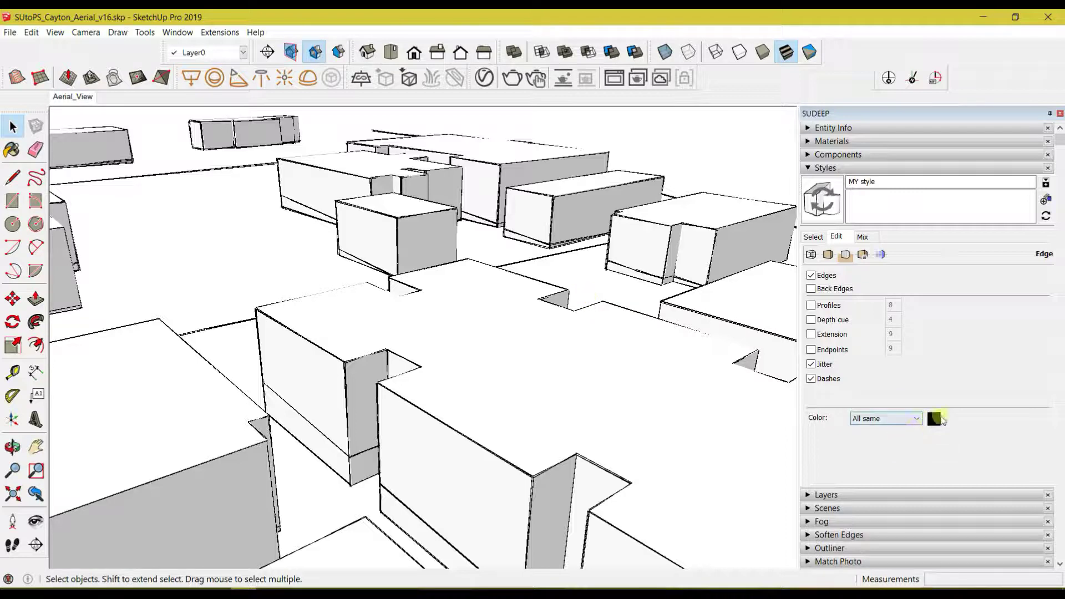
- Set the edge colour to dark green using the Color Wheel picker
{"action": "left_click", "coordinate": [934, 419]}
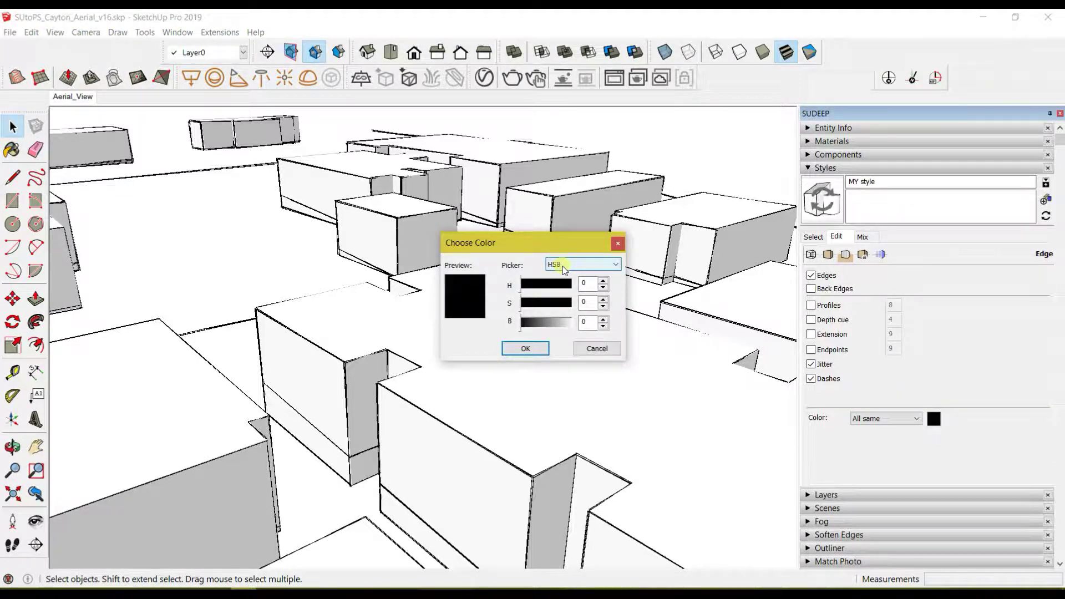
{"action": "left_click", "coordinate": [564, 270]}
{"action": "left_click", "coordinate": [565, 275]}
{"action": "left_click", "coordinate": [526, 289]}
{"action": "left_click", "coordinate": [566, 308]}
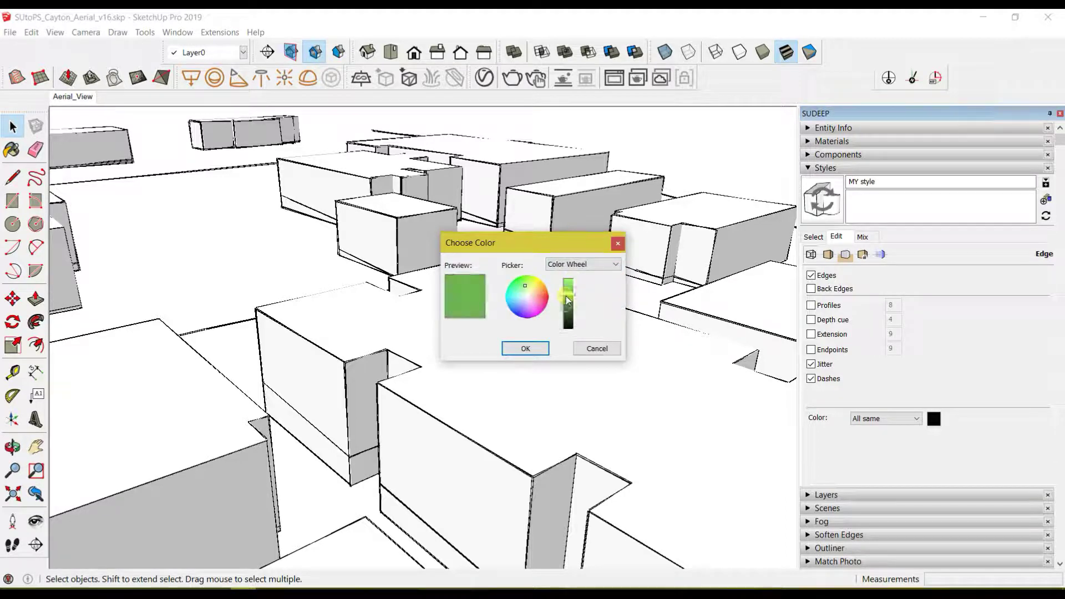
{"action": "left_click", "coordinate": [526, 348]}
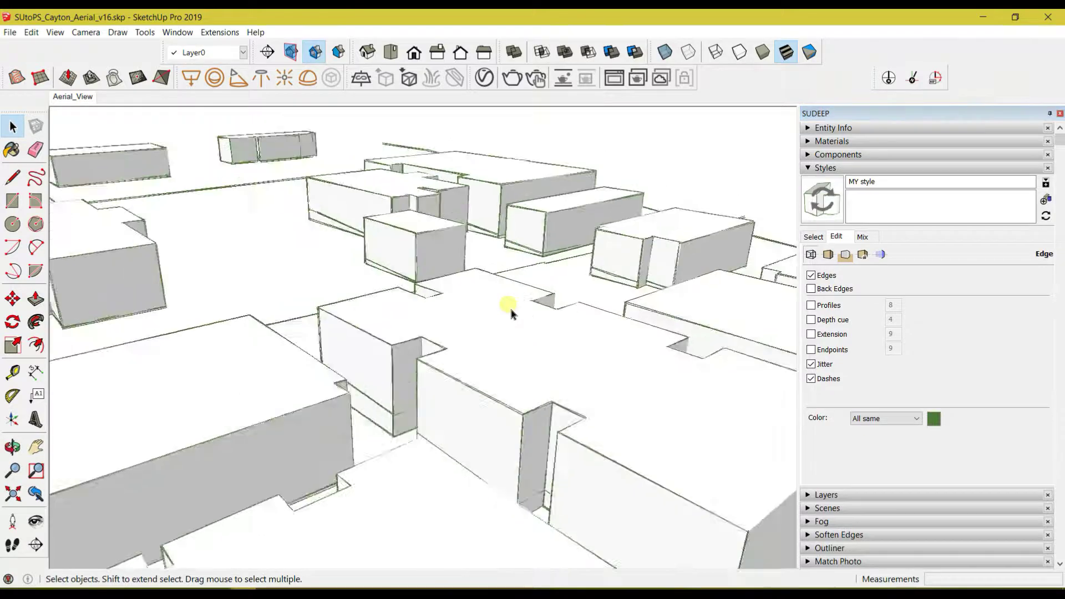
- Orbit and zoom to a street-level view to inspect the dark green edges
{"action": "scroll", "coordinate": [507, 305], "scroll_direction": "down", "scroll_amount": 3}
{"action": "scroll", "coordinate": [441, 387], "scroll_direction": "down", "scroll_amount": 3}
{"action": "scroll", "coordinate": [624, 302], "scroll_direction": "down", "scroll_amount": 3}
{"action": "middle_click_drag", "start_coordinate": [647, 395], "coordinate": [444, 368]}
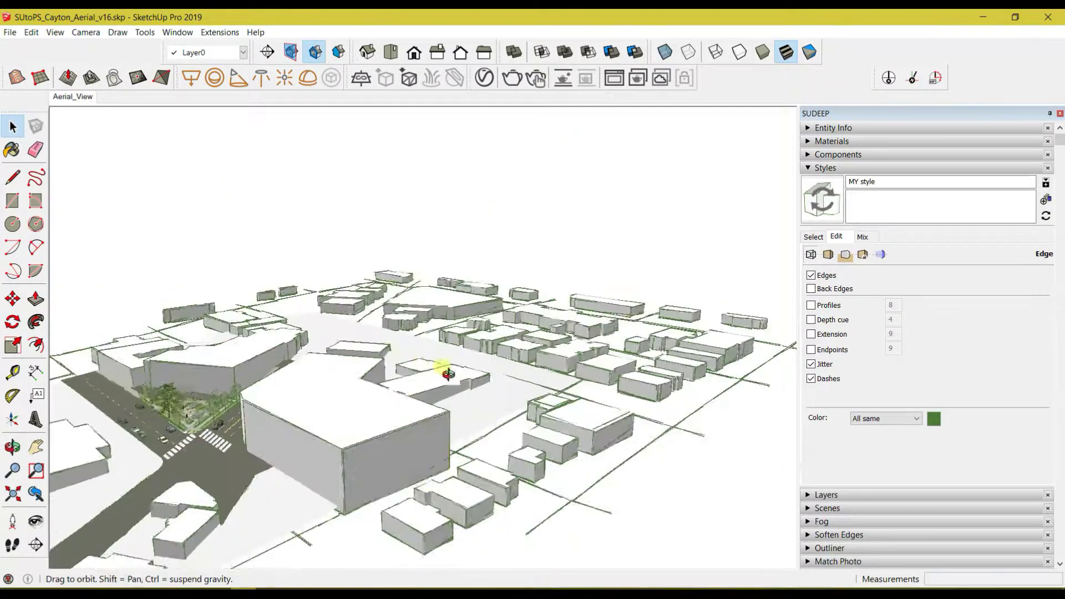
{"action": "scroll", "coordinate": [482, 344], "scroll_direction": "up", "scroll_amount": 3}
{"action": "scroll", "coordinate": [250, 468], "scroll_direction": "up", "scroll_amount": 3}
{"action": "mouse_move", "coordinate": [249, 468]}
{"action": "middle_mouse_down"}
{"action": "mouse_move", "coordinate": [438, 391]}
{"action": "mouse_move", "coordinate": [571, 468]}
{"action": "middle_mouse_up"}
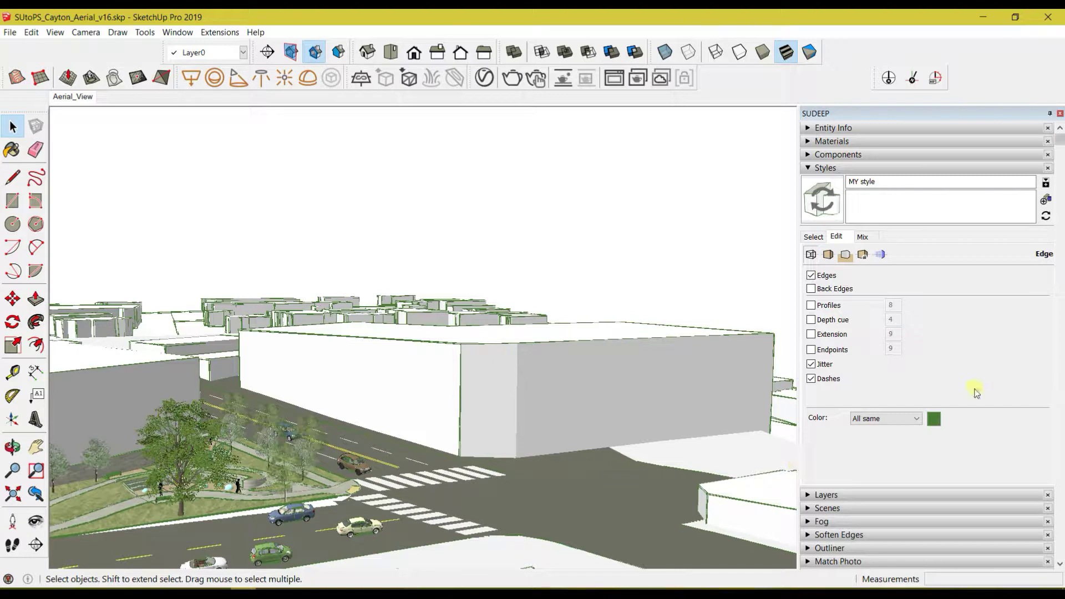
{"action": "left_click", "coordinate": [934, 420]}
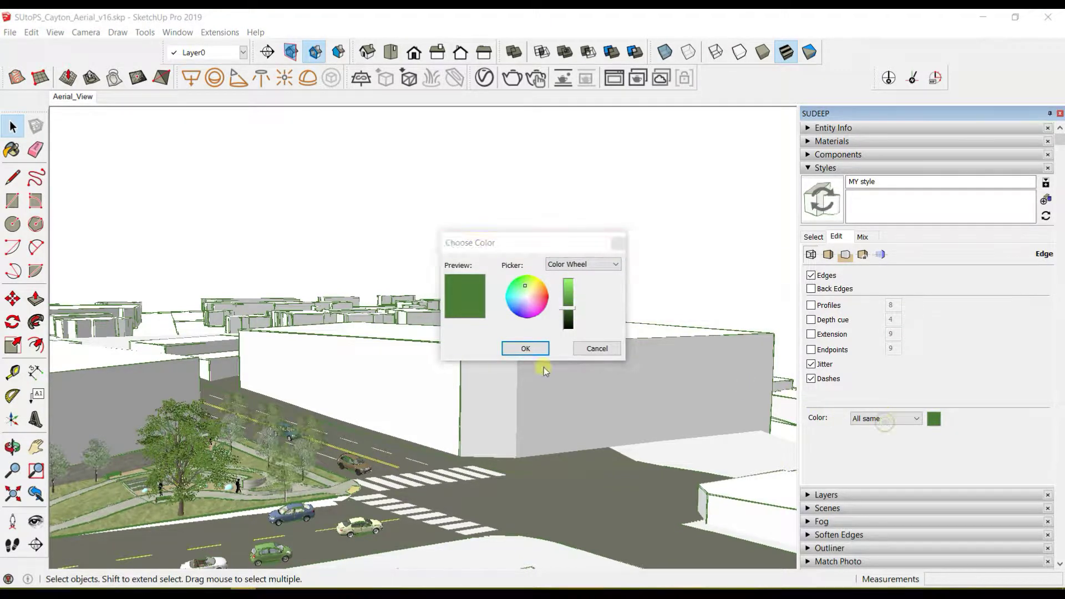
- Keep the green, then preview edge colours By material and By axis while orbiting
{"action": "left_click", "coordinate": [531, 349]}
{"action": "left_click", "coordinate": [858, 415]}
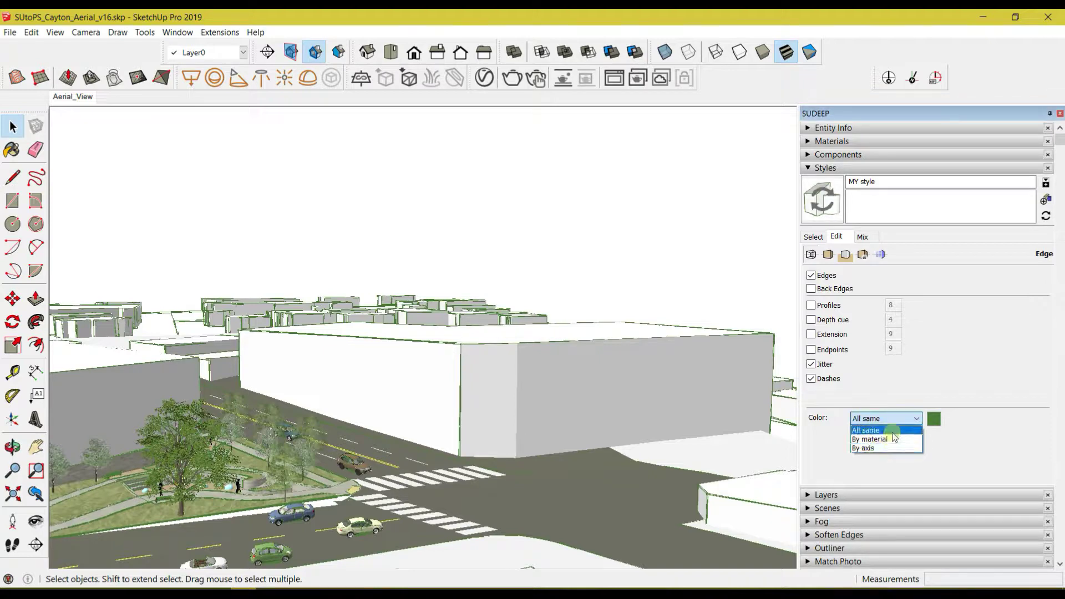
{"action": "left_click", "coordinate": [886, 438]}
{"action": "mouse_move", "coordinate": [583, 374]}
{"action": "middle_mouse_down"}
{"action": "mouse_move", "coordinate": [492, 409]}
{"action": "mouse_move", "coordinate": [630, 401]}
{"action": "middle_mouse_up"}
{"action": "left_click", "coordinate": [865, 418]}
{"action": "left_click", "coordinate": [868, 442]}
{"action": "mouse_move", "coordinate": [610, 443]}
{"action": "middle_mouse_down"}
{"action": "mouse_move", "coordinate": [511, 466]}
{"action": "mouse_move", "coordinate": [715, 306]}
{"action": "mouse_move", "coordinate": [643, 298]}
{"action": "middle_mouse_up"}
- Set edges to All same in black and remove the jitter
{"action": "left_click", "coordinate": [885, 418]}
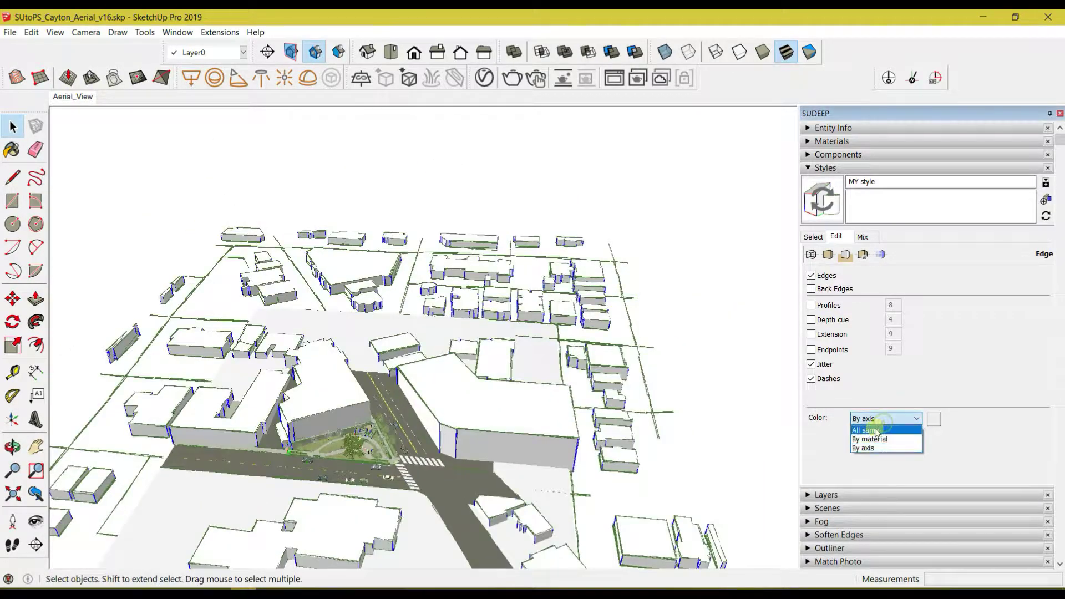
{"action": "left_click", "coordinate": [873, 430]}
{"action": "left_click", "coordinate": [933, 419]}
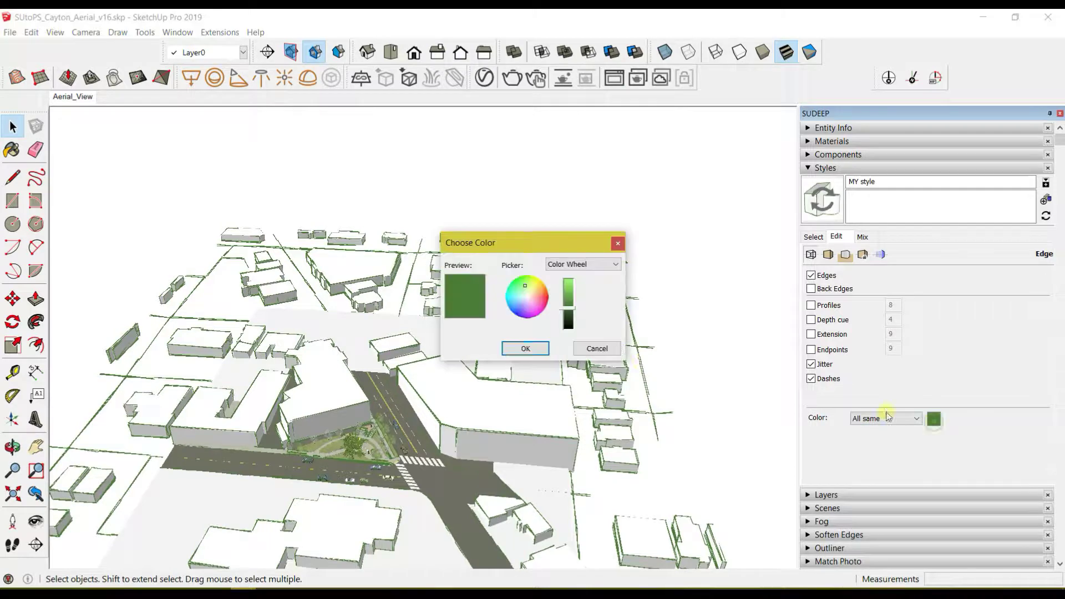
{"action": "left_click_drag", "start_coordinate": [568, 308], "coordinate": [567, 328]}
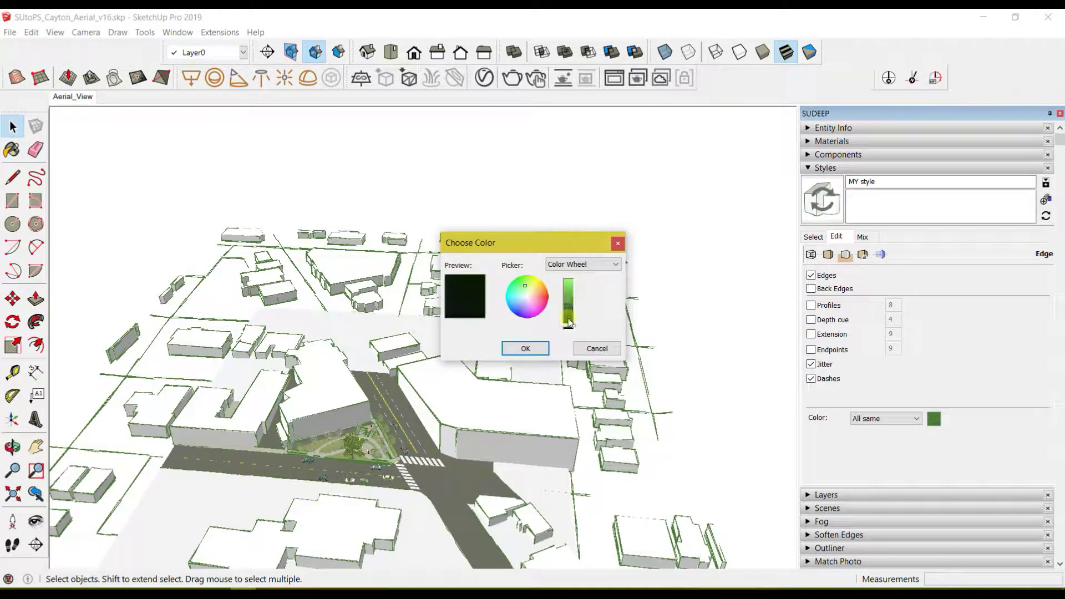
{"action": "left_click", "coordinate": [523, 348]}
{"action": "mouse_move", "coordinate": [551, 356]}
{"action": "middle_mouse_down"}
{"action": "mouse_move", "coordinate": [768, 371]}
{"action": "mouse_move", "coordinate": [745, 373]}
{"action": "mouse_move", "coordinate": [765, 320]}
{"action": "middle_mouse_up"}
{"action": "scroll", "coordinate": [768, 371], "scroll_direction": "up", "scroll_amount": 3}
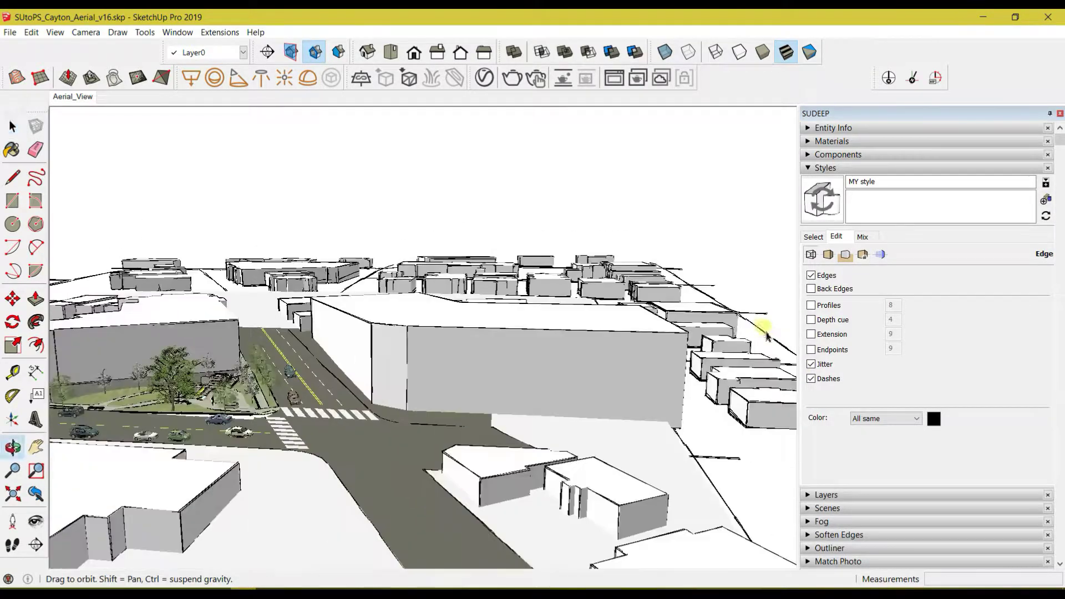
{"action": "left_click", "coordinate": [811, 365]}
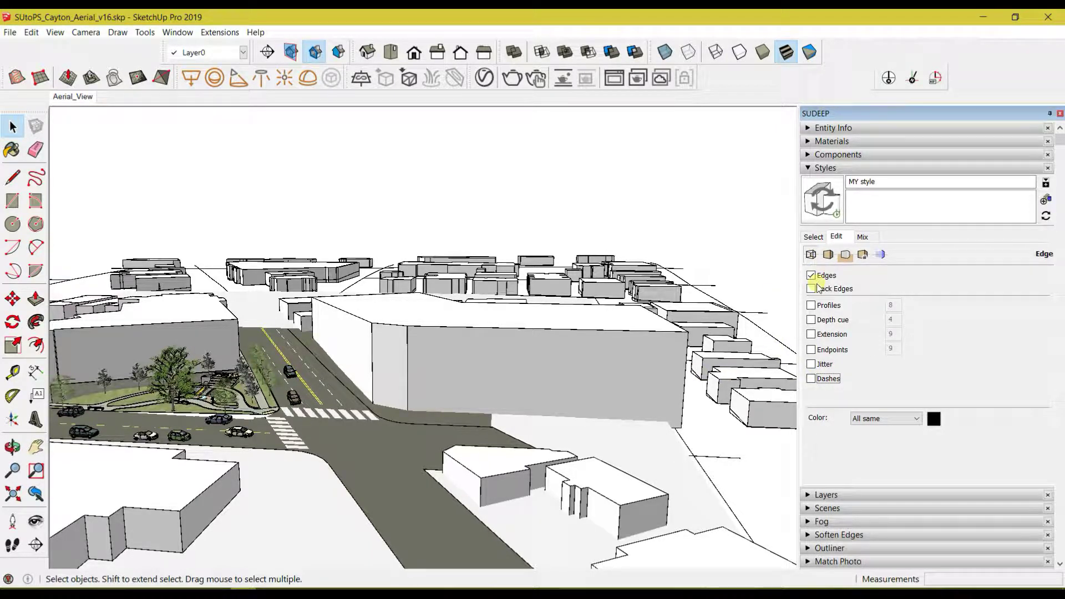
{"action": "left_click", "coordinate": [828, 254]}
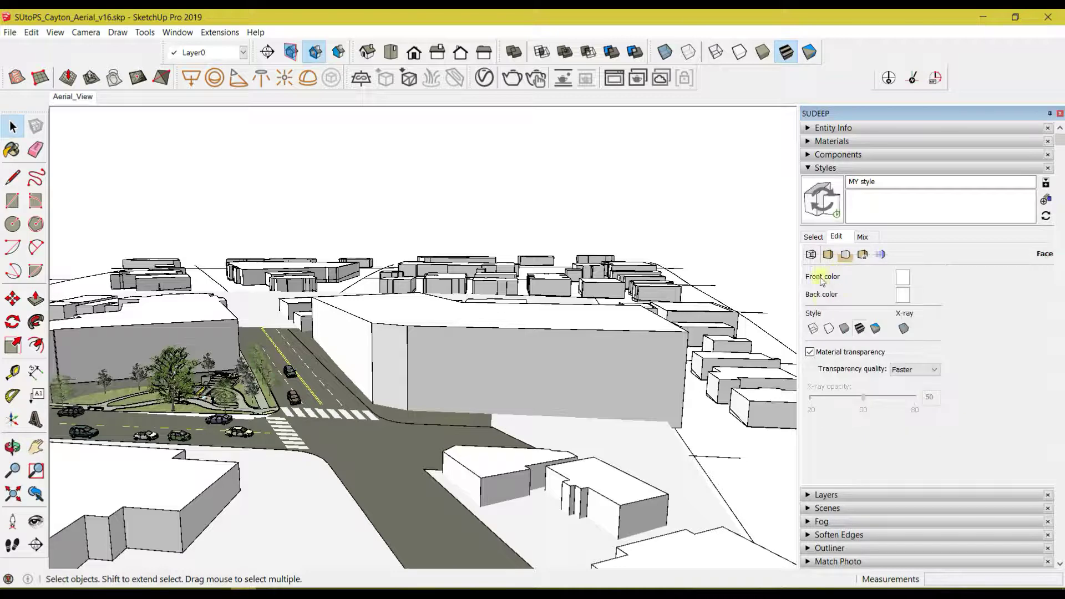
- Set the front face colour to red and orbit toward the street
{"action": "scroll", "coordinate": [573, 380], "scroll_direction": "up", "scroll_amount": 3}
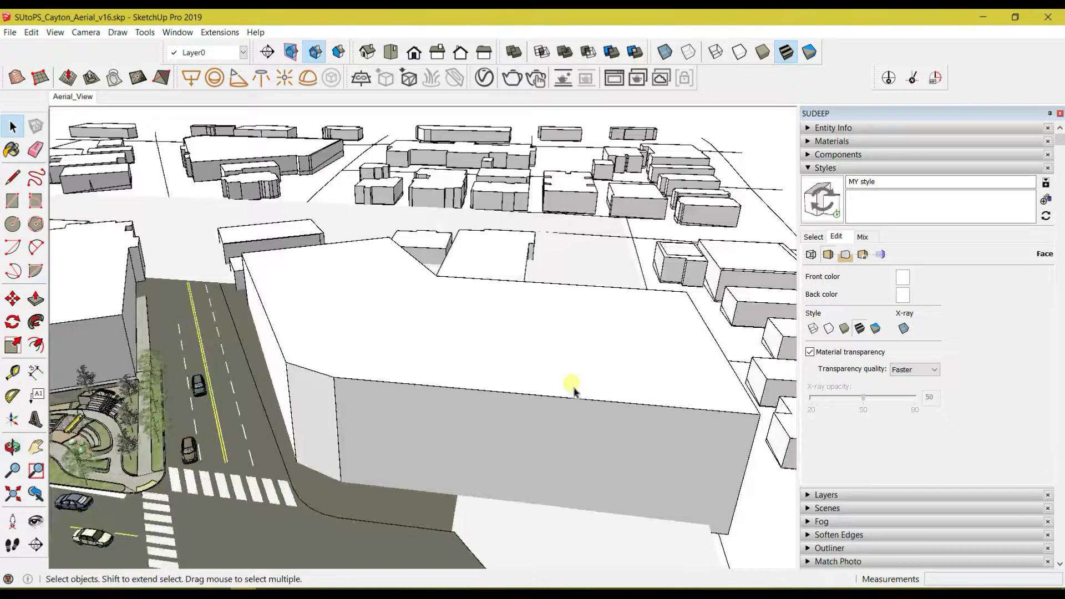
{"action": "scroll", "coordinate": [887, 281], "scroll_direction": "down", "scroll_amount": 1}
{"action": "left_click", "coordinate": [900, 271]}
{"action": "left_click", "coordinate": [544, 293]}
{"action": "left_click", "coordinate": [525, 348]}
{"action": "scroll", "coordinate": [468, 278], "scroll_direction": "down", "scroll_amount": 3}
{"action": "mouse_move", "coordinate": [468, 278]}
{"action": "middle_mouse_down"}
{"action": "mouse_move", "coordinate": [304, 337]}
{"action": "mouse_move", "coordinate": [552, 464]}
{"action": "middle_mouse_up"}
{"action": "scroll", "coordinate": [304, 337], "scroll_direction": "up", "scroll_amount": 3}
{"action": "scroll", "coordinate": [580, 507], "scroll_direction": "up", "scroll_amount": 1}
- Push/pull a building footprint into a tall box and reverse its faces to test colours
{"action": "key", "text": "p"}
{"action": "left_click_drag", "start_coordinate": [576, 502], "coordinate": [571, 396]}
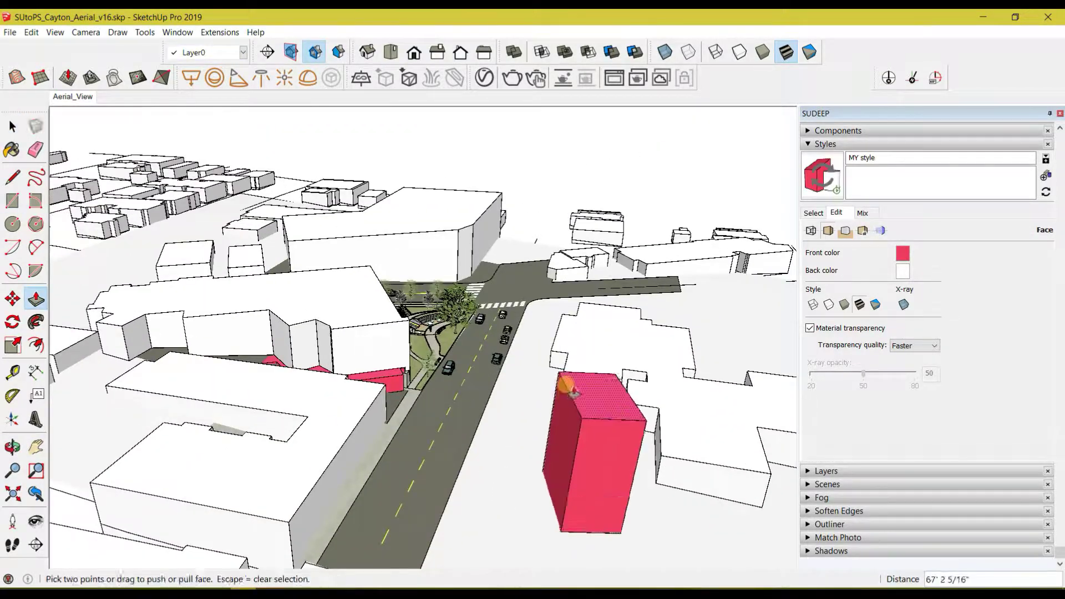
{"action": "key", "text": "space"}
{"action": "right_click", "coordinate": [621, 410]}
{"action": "scroll", "coordinate": [612, 435], "scroll_direction": "up", "scroll_amount": 1}
{"action": "right_click", "coordinate": [621, 439]}
{"action": "key", "text": "Escape"}
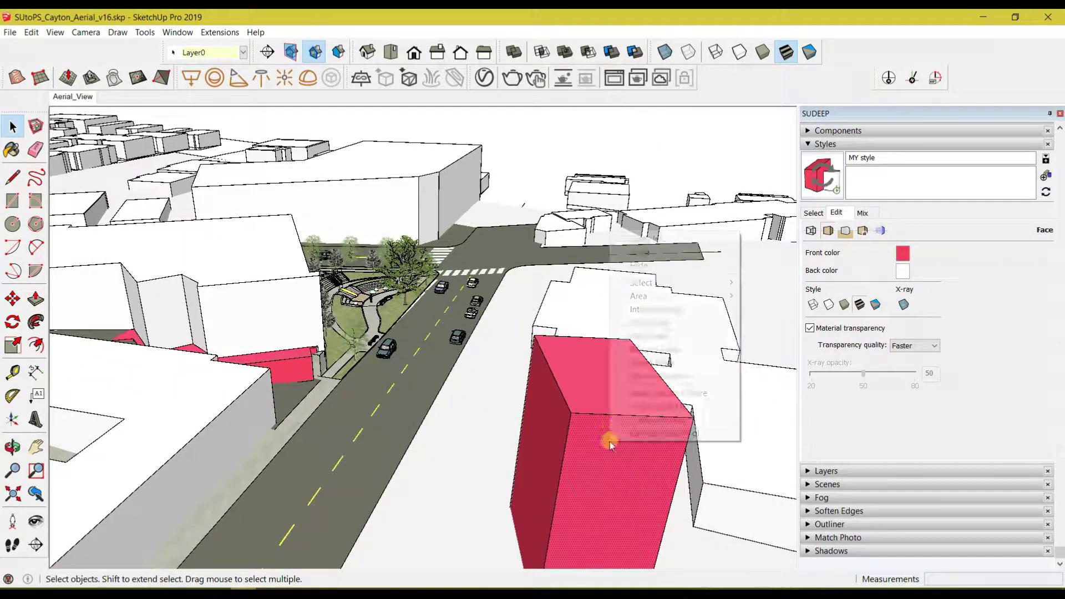
{"action": "left_click", "coordinate": [903, 255]}
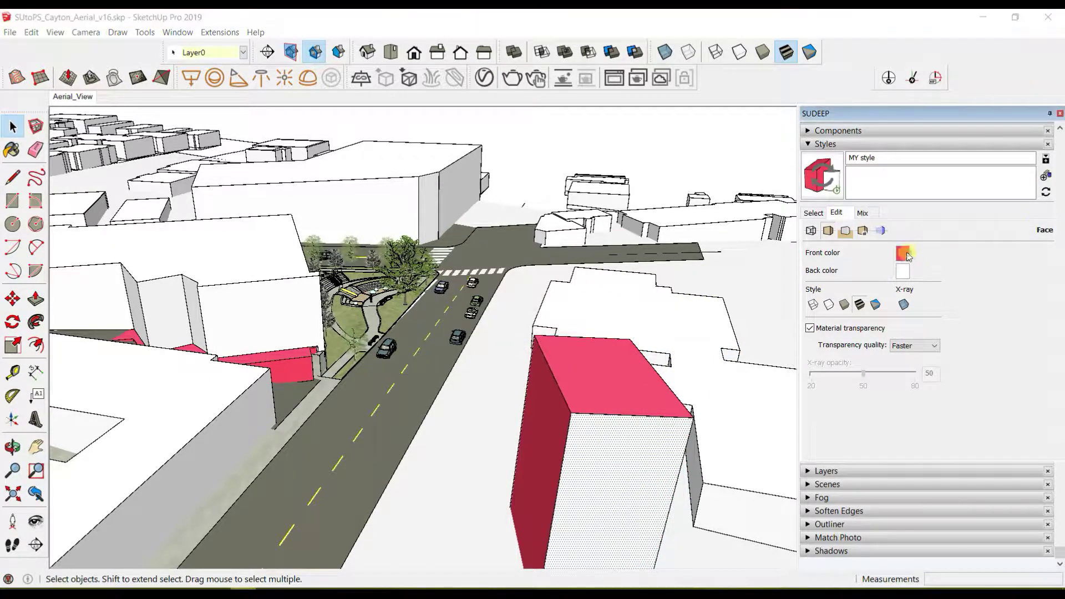
- Reset the front face colour to near-white with HSB sliders and make the back colour pink
{"action": "left_click", "coordinate": [902, 254]}
{"action": "left_click", "coordinate": [582, 264]}
{"action": "left_click", "coordinate": [555, 288]}
{"action": "left_click_drag", "start_coordinate": [530, 306], "coordinate": [520, 303]}
{"action": "left_click", "coordinate": [525, 348]}
{"action": "left_click", "coordinate": [903, 254]}
{"action": "left_click", "coordinate": [525, 348]}
{"action": "middle_click_drag", "start_coordinate": [525, 349], "coordinate": [499, 299]}
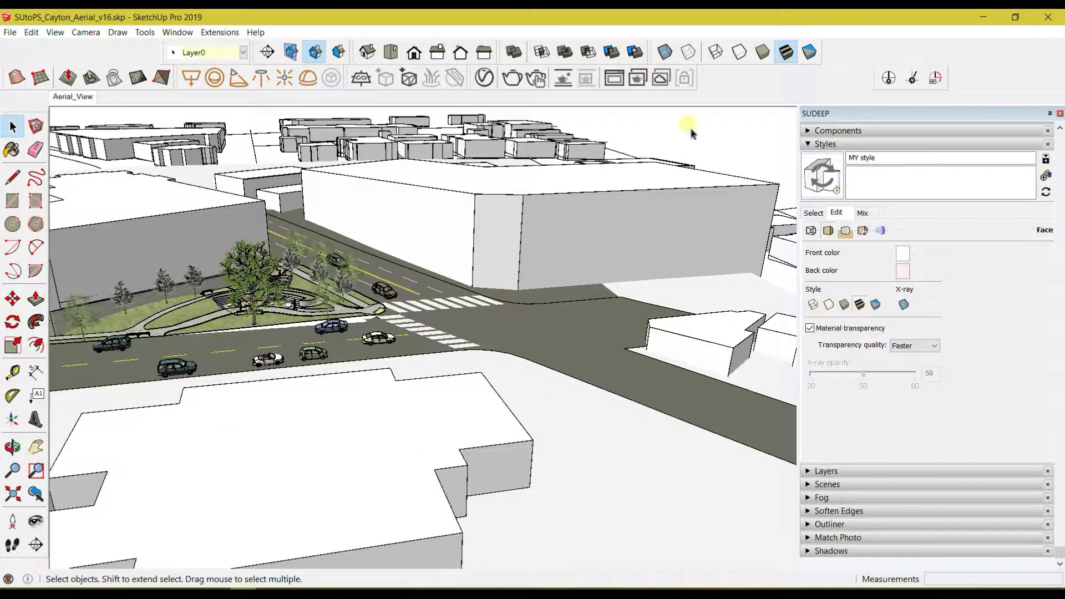
- Undock and close the Styles toolbar, then orbit around the intersection
{"action": "left_click_drag", "start_coordinate": [656, 51], "coordinate": [518, 188]}
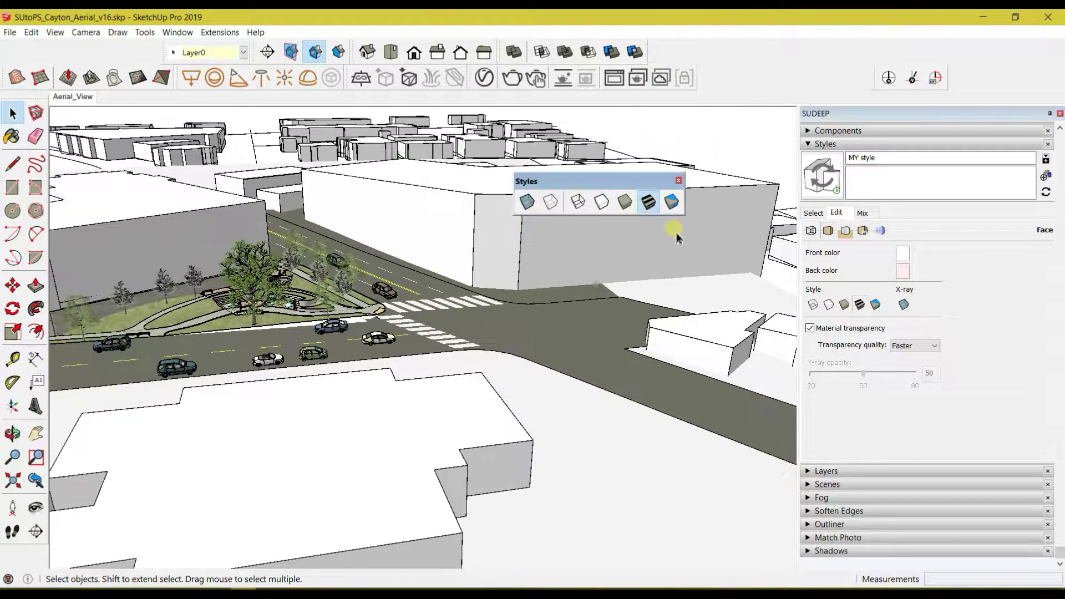
{"action": "left_click", "coordinate": [679, 181]}
{"action": "middle_click_drag", "start_coordinate": [499, 345], "coordinate": [388, 311]}
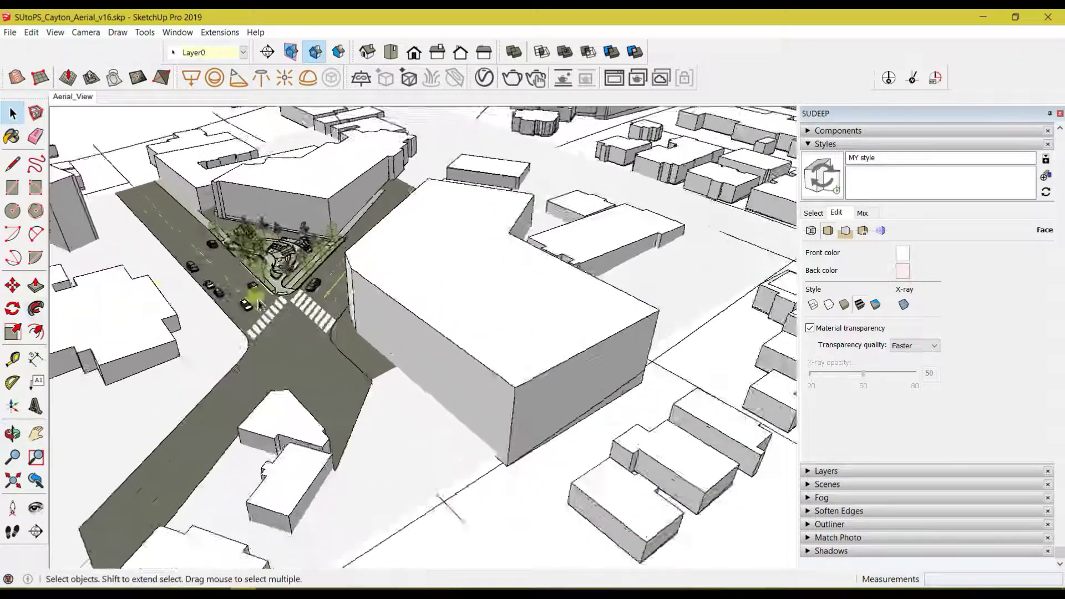
{"action": "scroll", "coordinate": [238, 322], "scroll_direction": "up", "scroll_amount": 5}
{"action": "scroll", "coordinate": [264, 348], "scroll_direction": "up", "scroll_amount": 5}
- Turn Material transparency off and back on to compare the car windows
{"action": "middle_click_drag", "start_coordinate": [264, 348], "coordinate": [487, 375]}
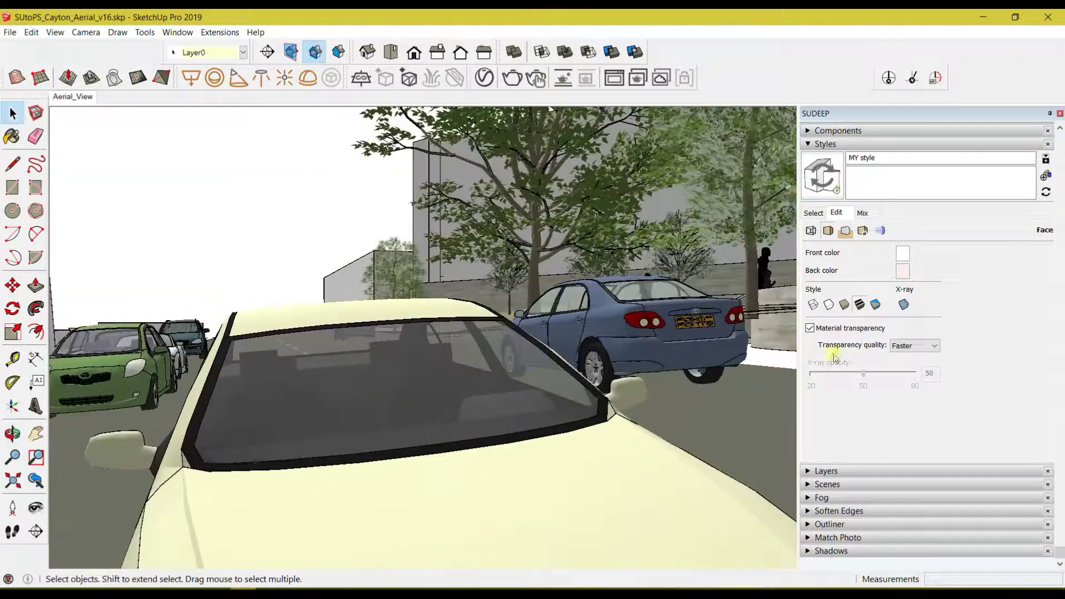
{"action": "left_click", "coordinate": [810, 329]}
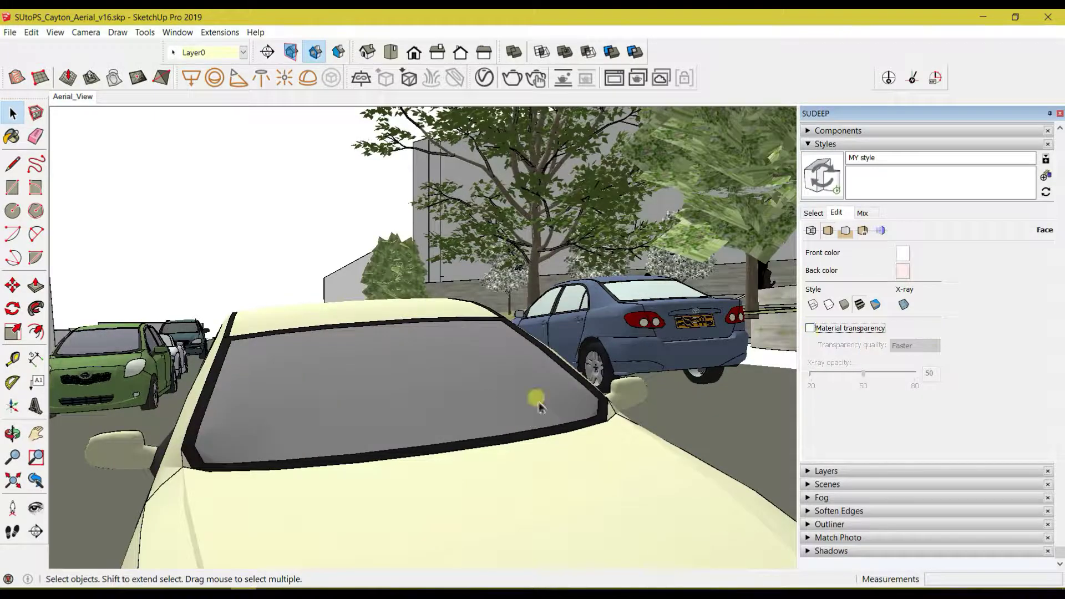
{"action": "middle_click_drag", "start_coordinate": [767, 358], "coordinate": [427, 431]}
{"action": "left_click", "coordinate": [810, 329]}
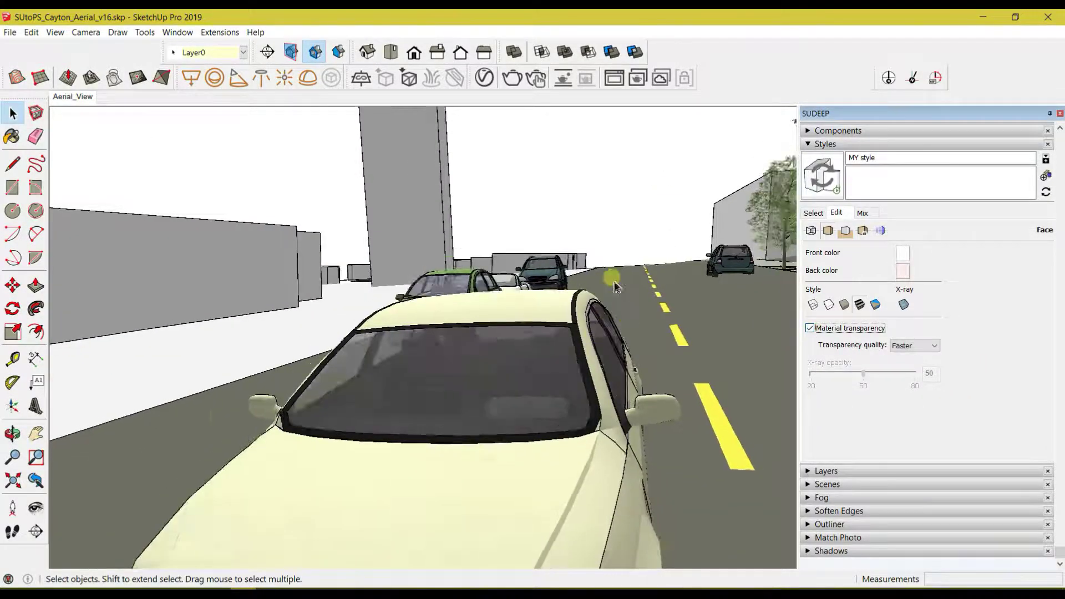